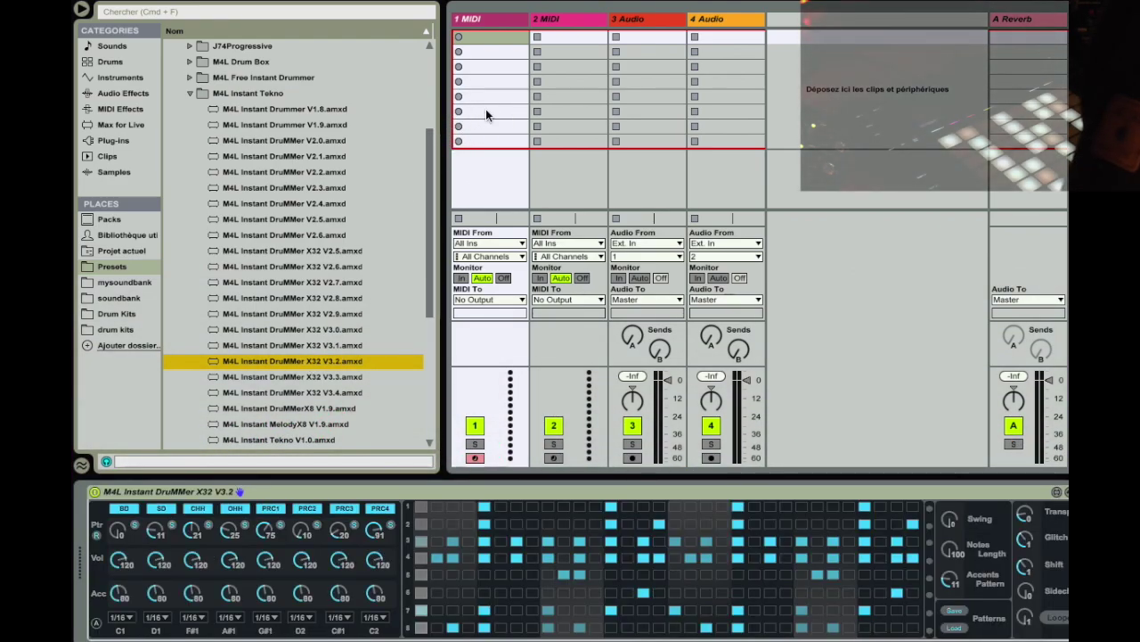
Add the FP-DM Arp2600 K2 drum kit after the drummer device on track 1 and start playback
click(130, 63)
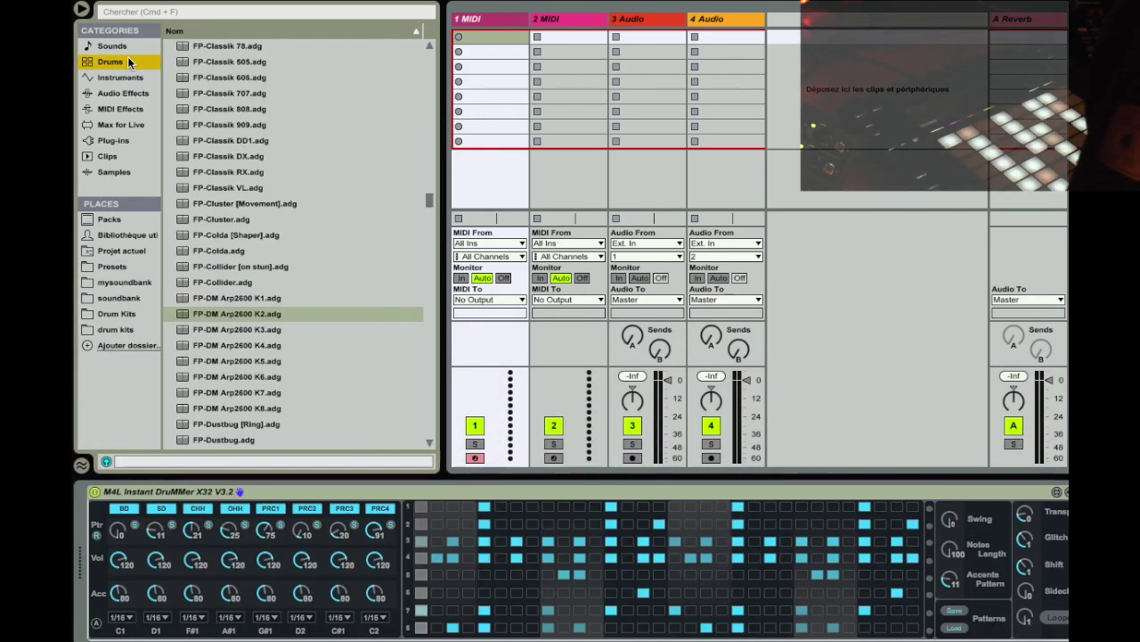
click(234, 313)
click(784, 357)
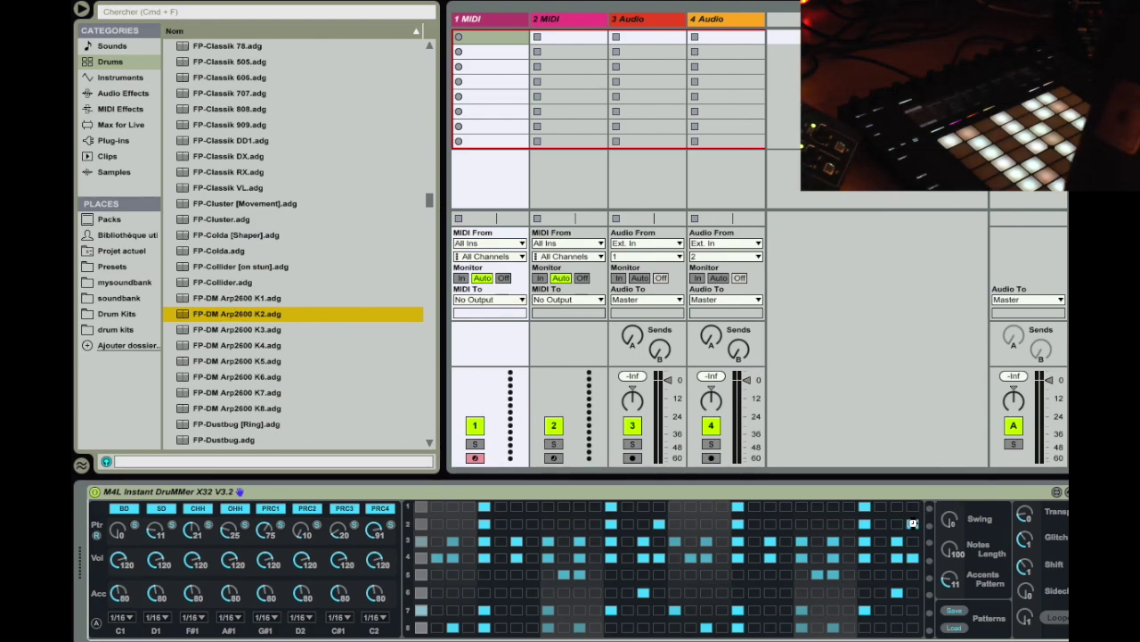
scroll(754, 531, right, 8)
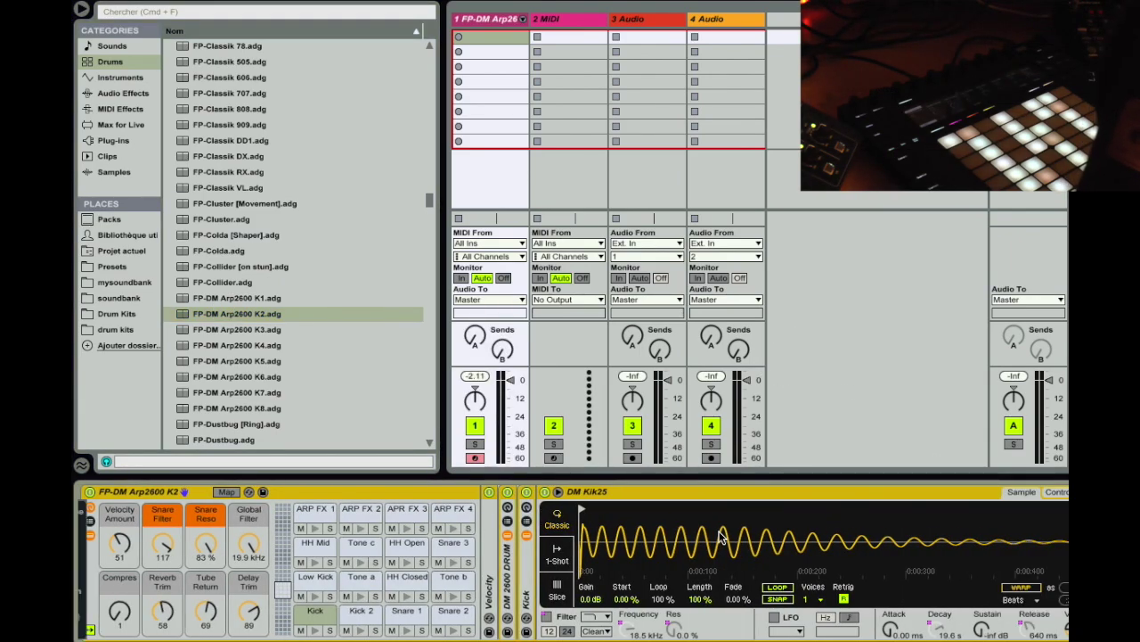
scroll(722, 536, left, 10)
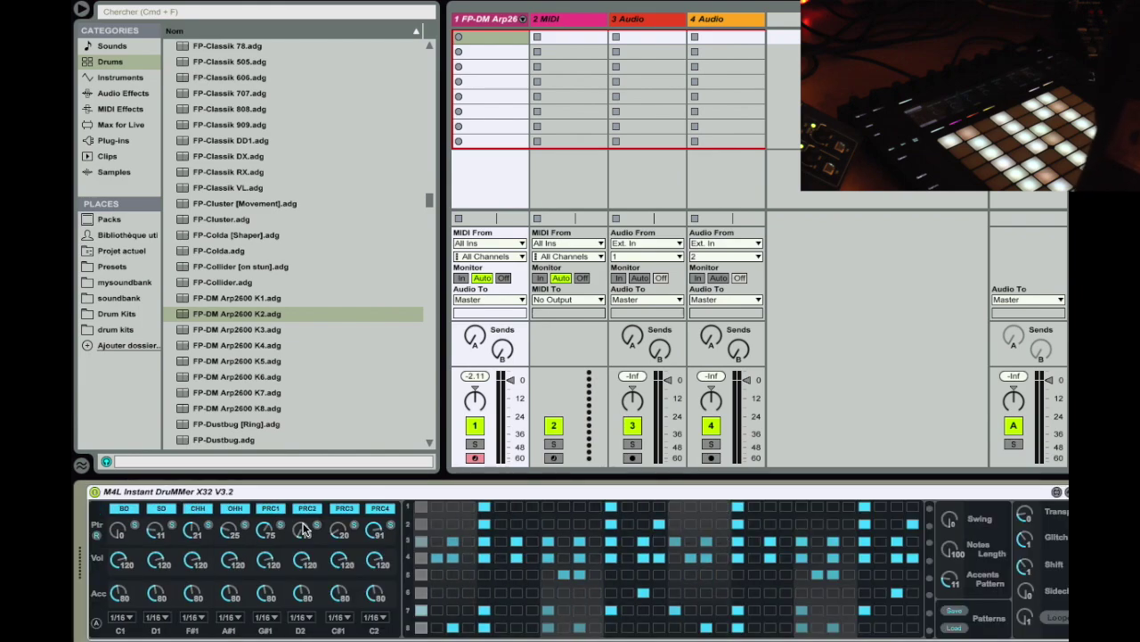
key(space)
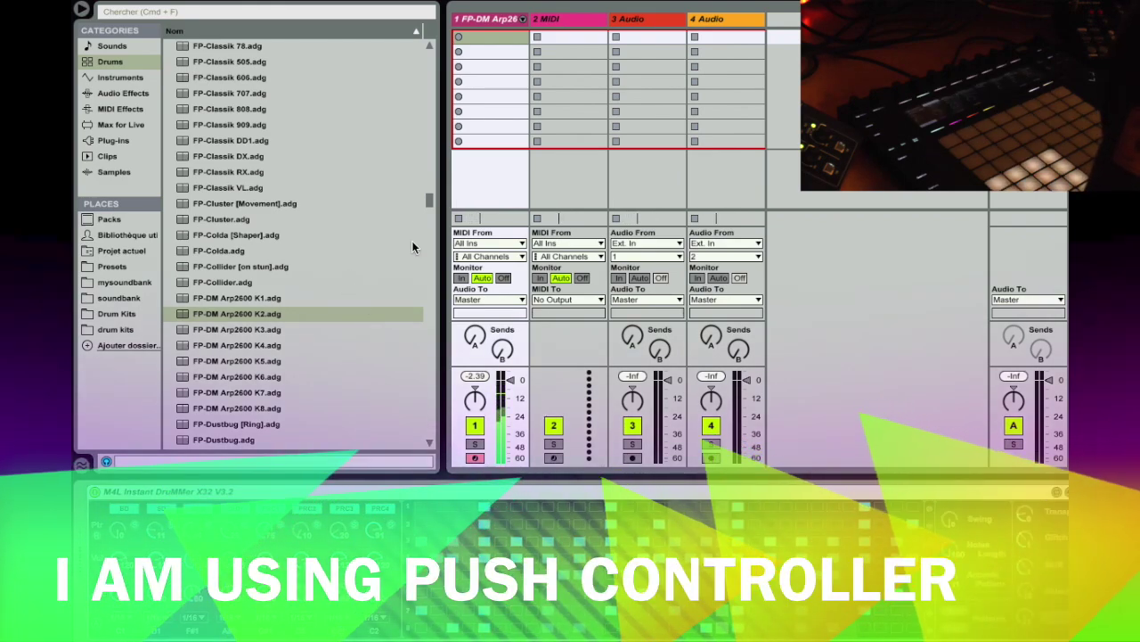
Narrow the browser and copy the M4L Instant DruMMer X32 V3.2 device from track 1 to the 2 MIDI track
drag(439, 231, 330, 232)
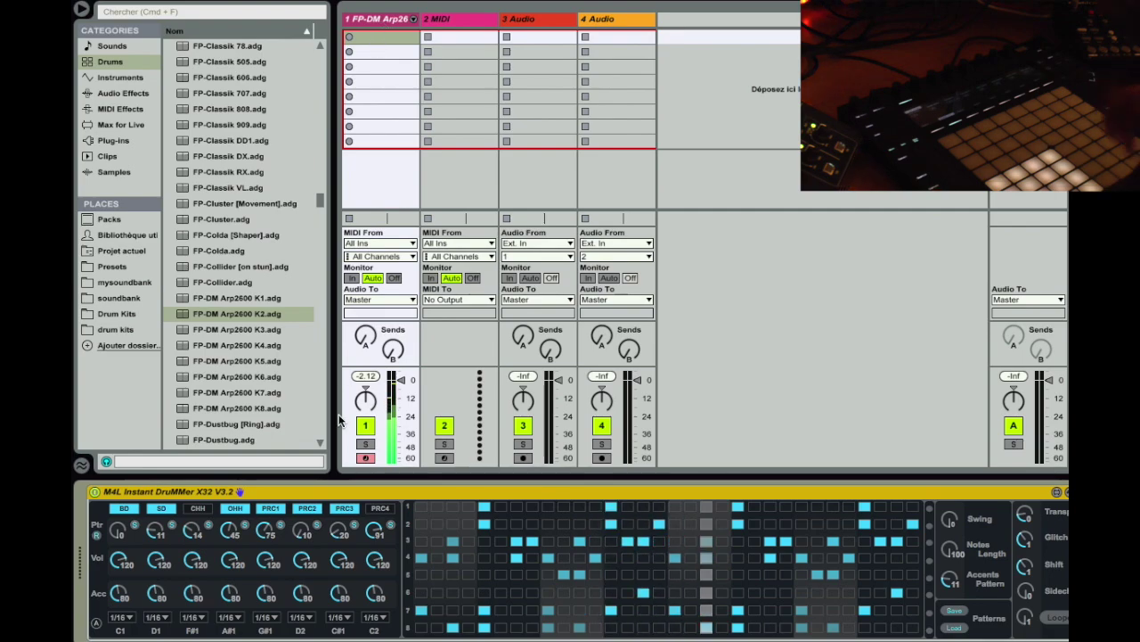
right_click(330, 496)
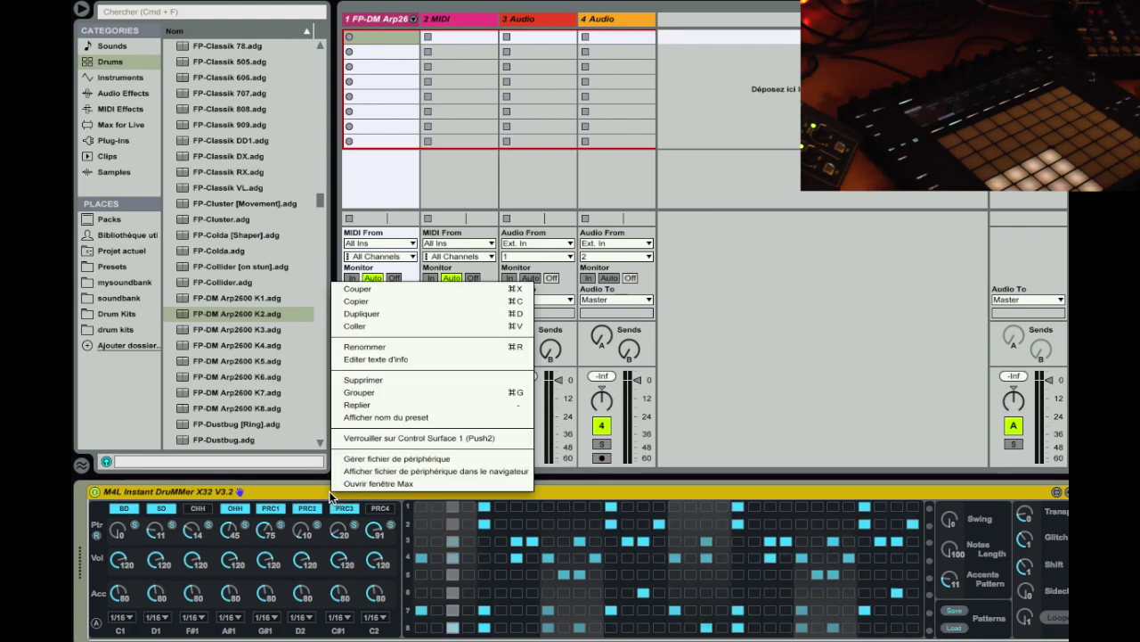
click(406, 307)
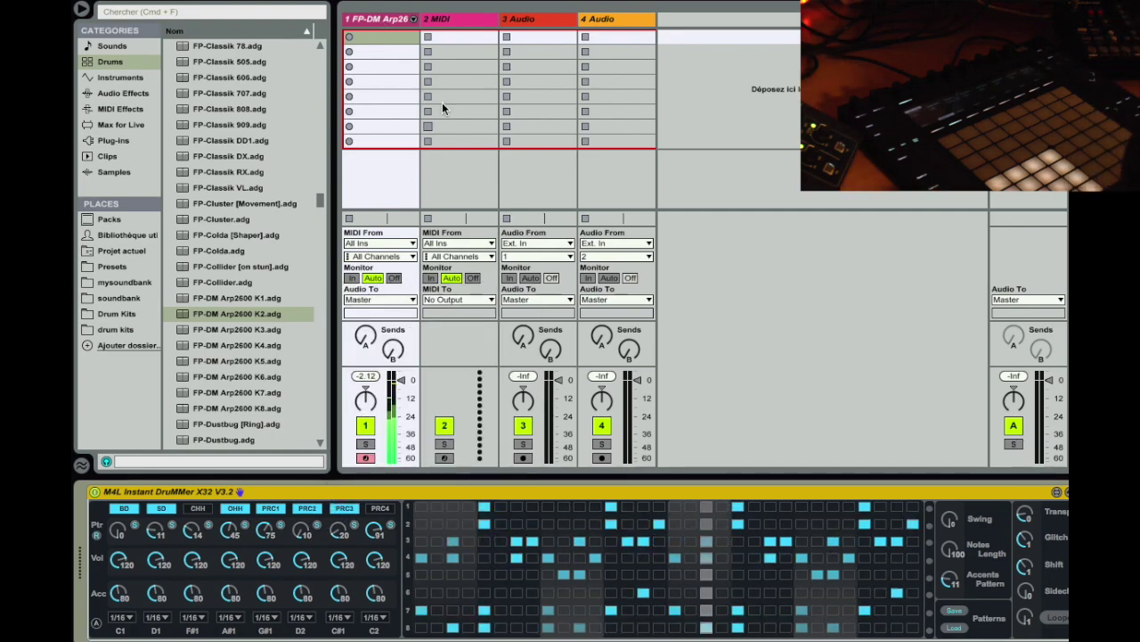
click(467, 24)
right_click(324, 573)
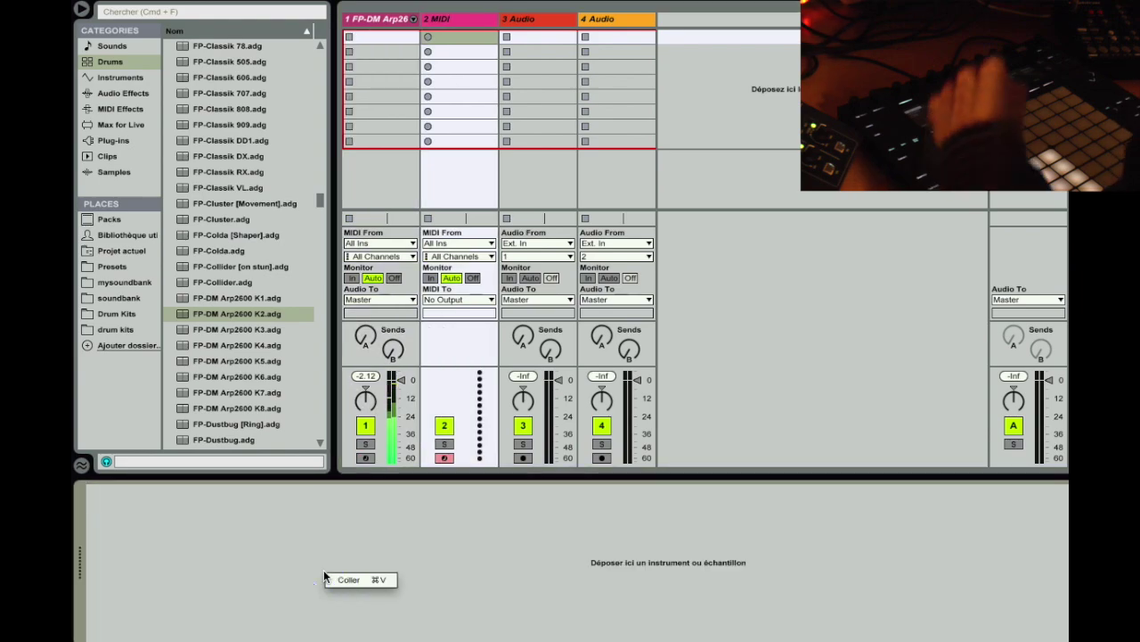
click(351, 532)
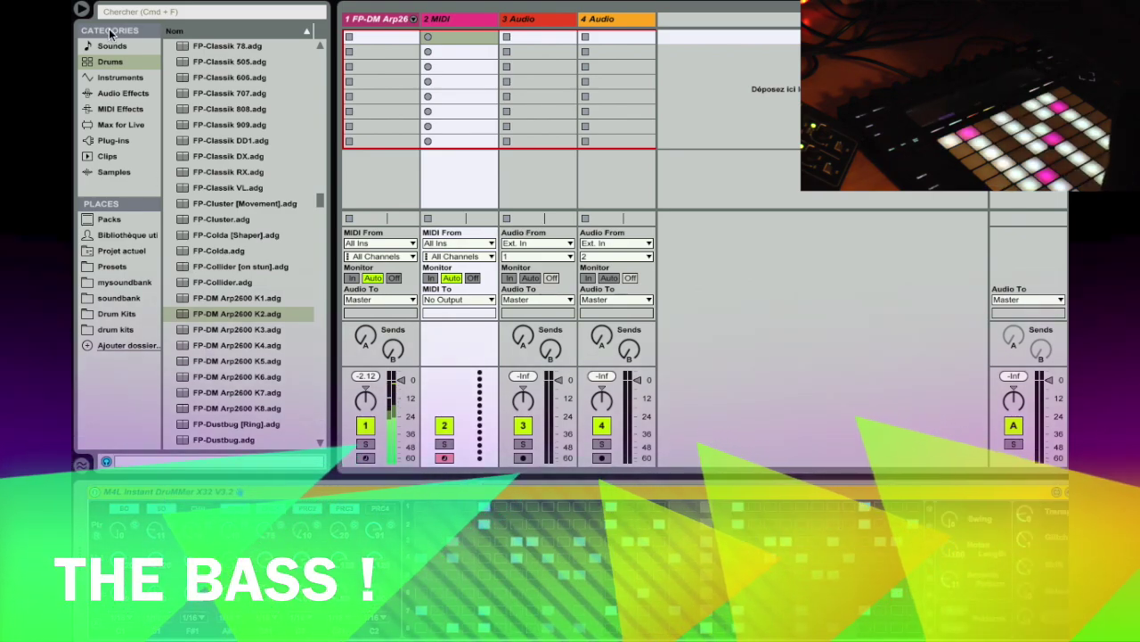
Add a Simpler after the drummer device on track 2 and load LOFIBASS.aif from mysoundbank into it
click(147, 79)
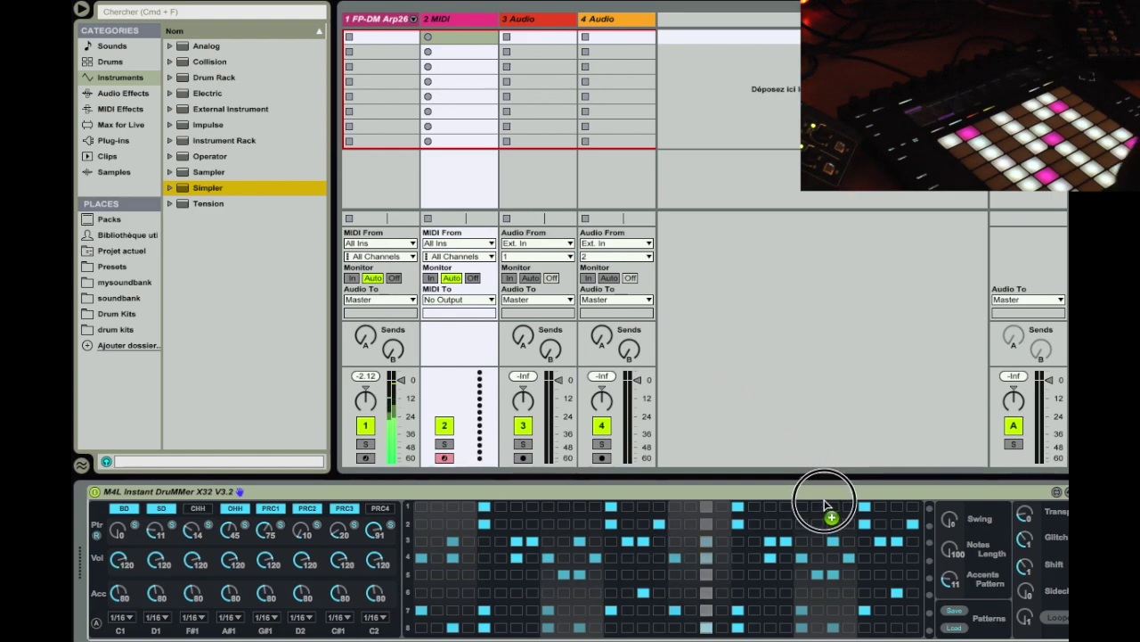
drag(826, 490, 827, 492)
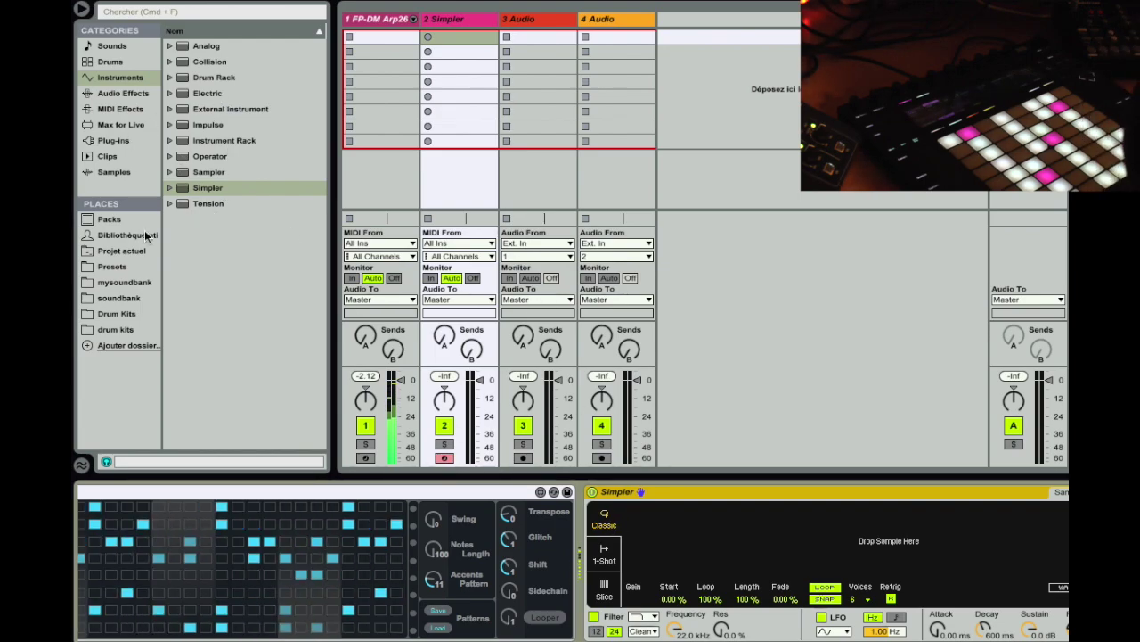
click(140, 283)
scroll(201, 319, down, 10)
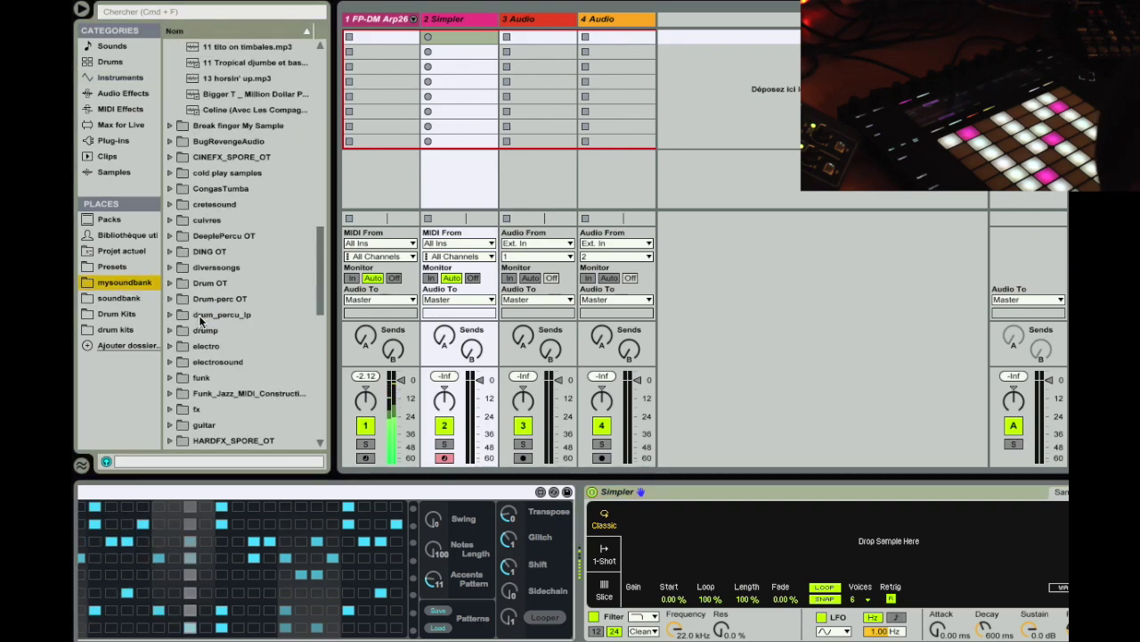
scroll(200, 319, down, 5)
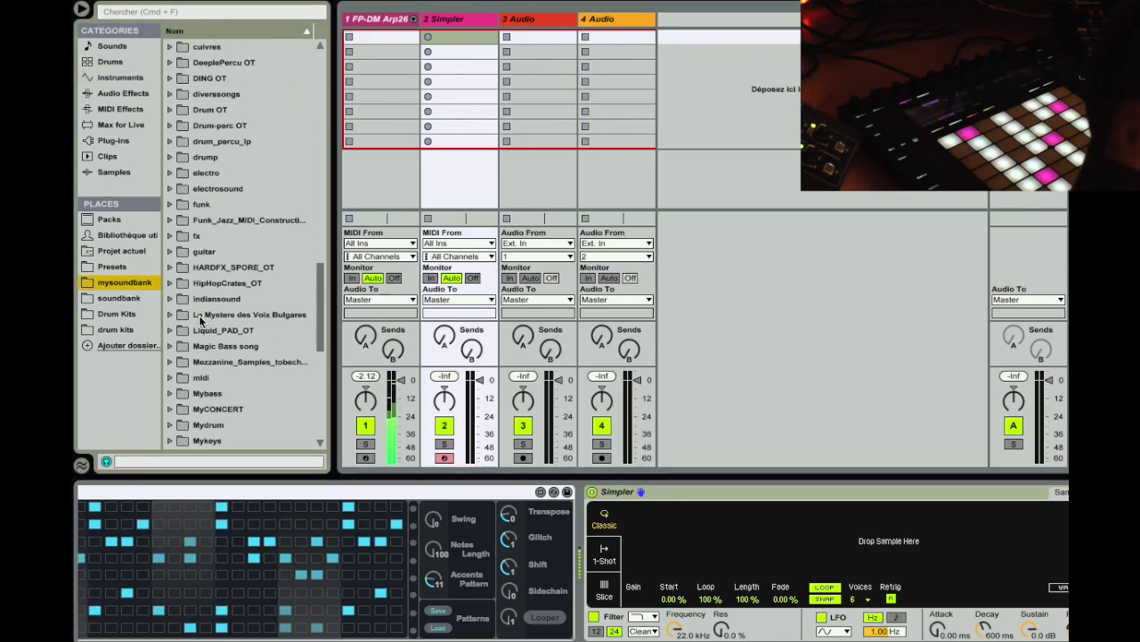
scroll(211, 259, down, 2)
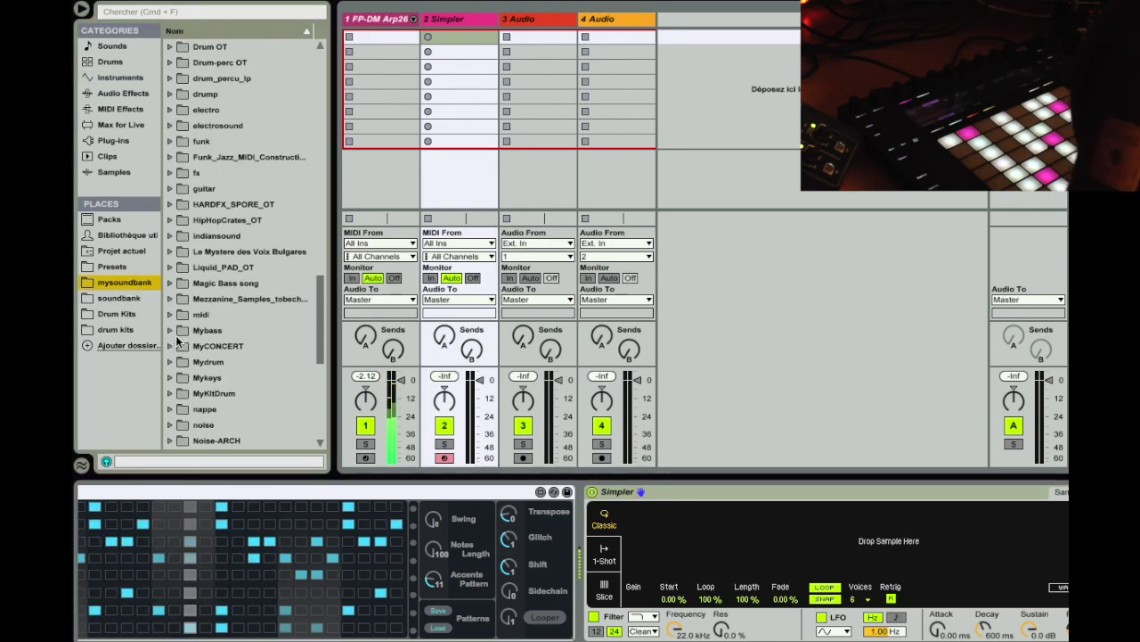
click(169, 344)
scroll(241, 328, down, 15)
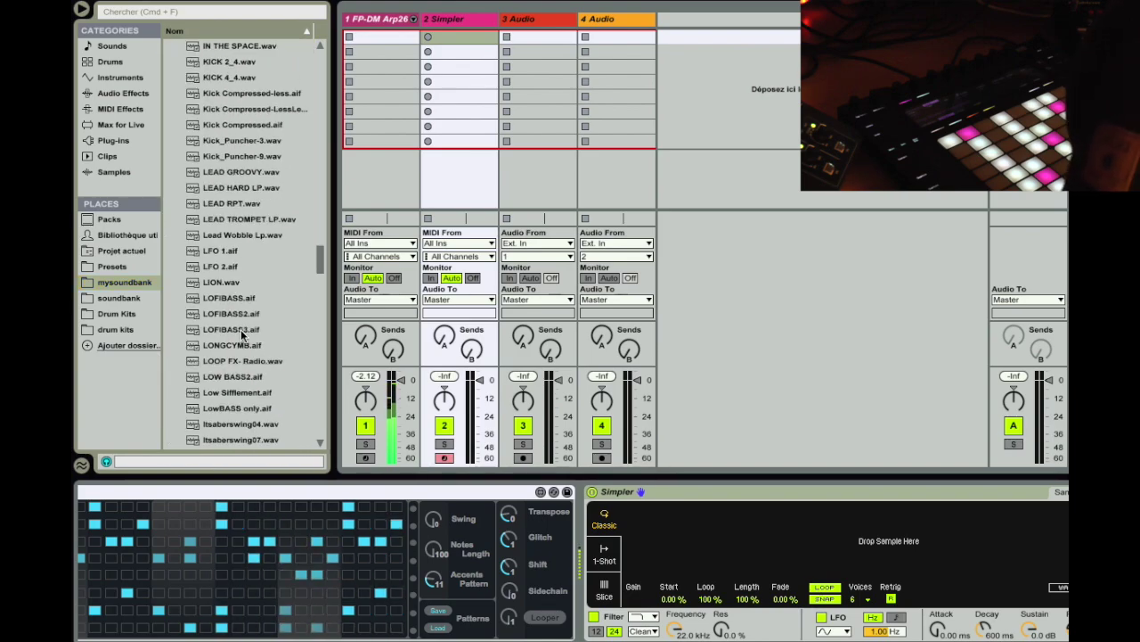
drag(216, 301, 708, 539)
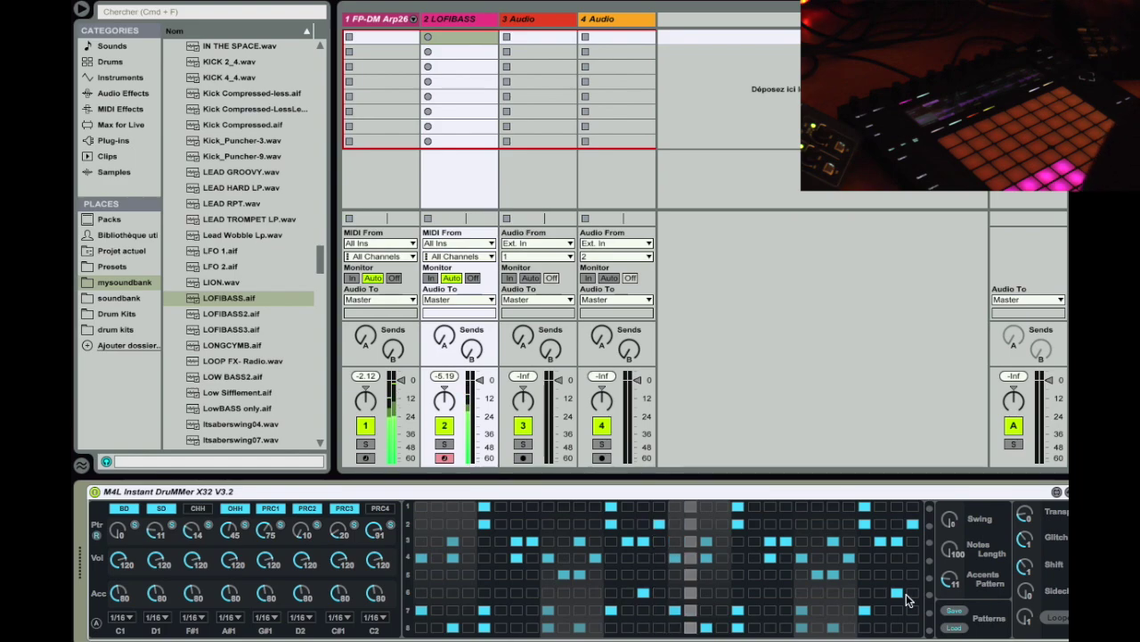
Insert a new MIDI track after the FP-DM Arp2600 track and add the M4L Instant DruMMer X32 V3.2 preset to it
scroll(908, 601, right, 5)
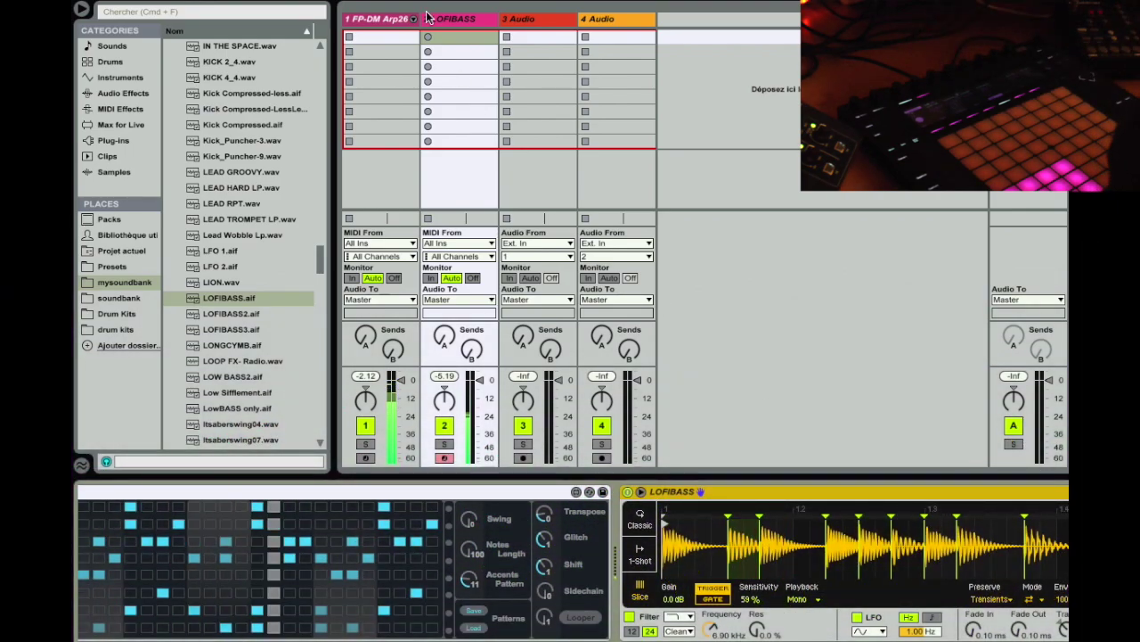
click(475, 24)
click(383, 19)
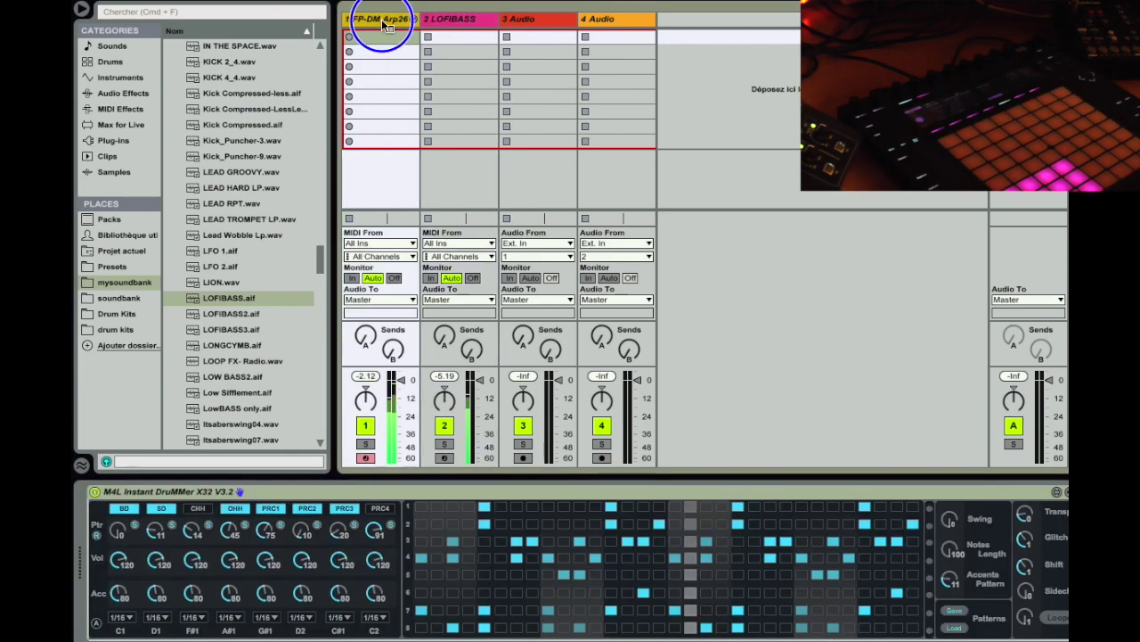
right_click(383, 19)
click(429, 153)
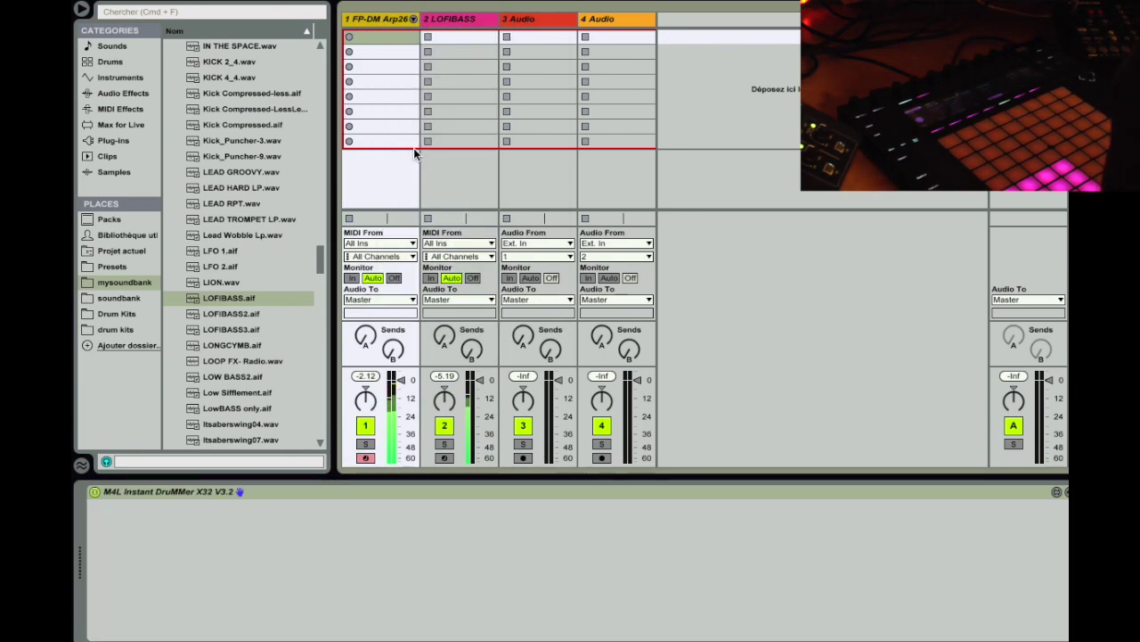
click(113, 266)
click(292, 365)
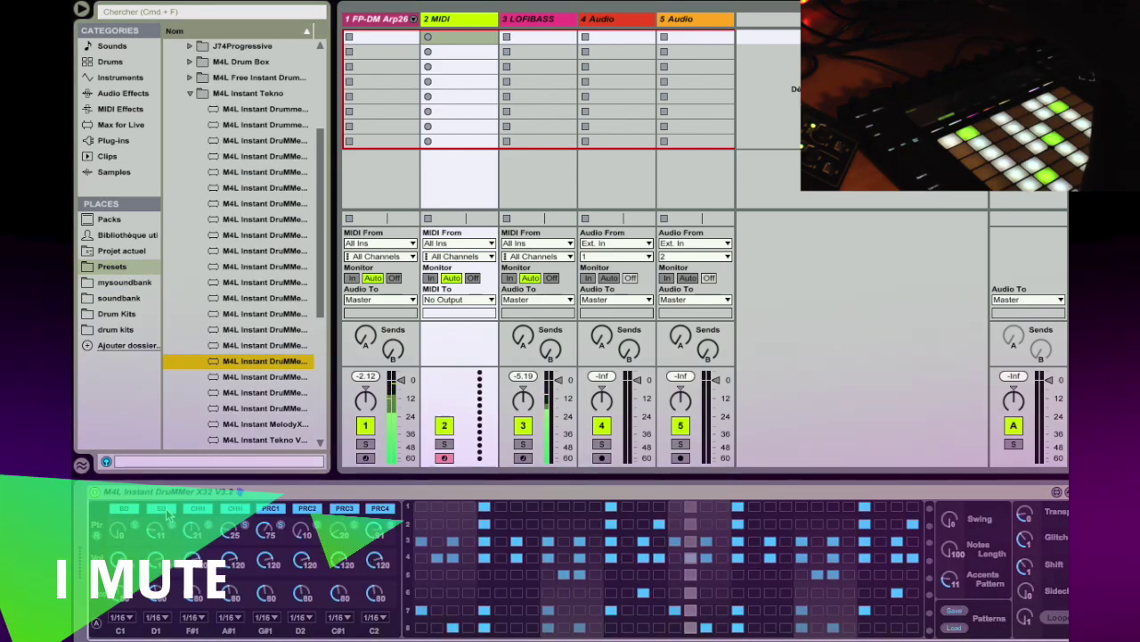
Mute the SD, CHH, OHH, PRC1, PRC2, PRC3 and PRC4 voices of the new drummer device, leaving only BD active
click(161, 509)
click(198, 510)
click(235, 509)
click(270, 510)
click(304, 511)
click(344, 509)
click(381, 509)
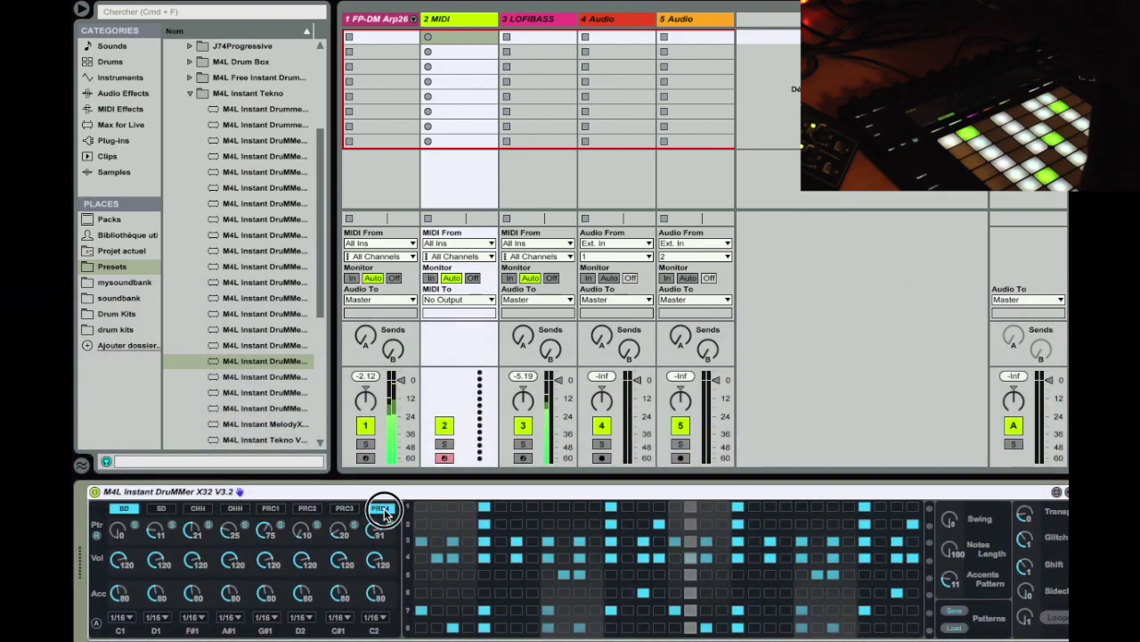
Program a kick pattern in row 1 of the drummer grid with a hit on the first of every four steps
click(930, 508)
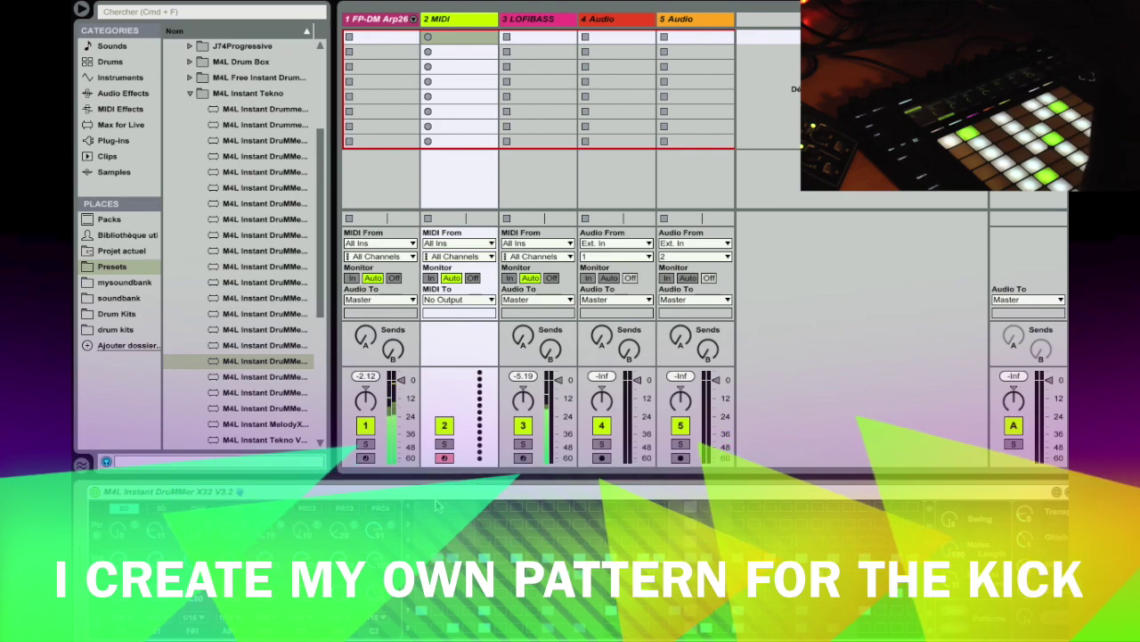
click(545, 507)
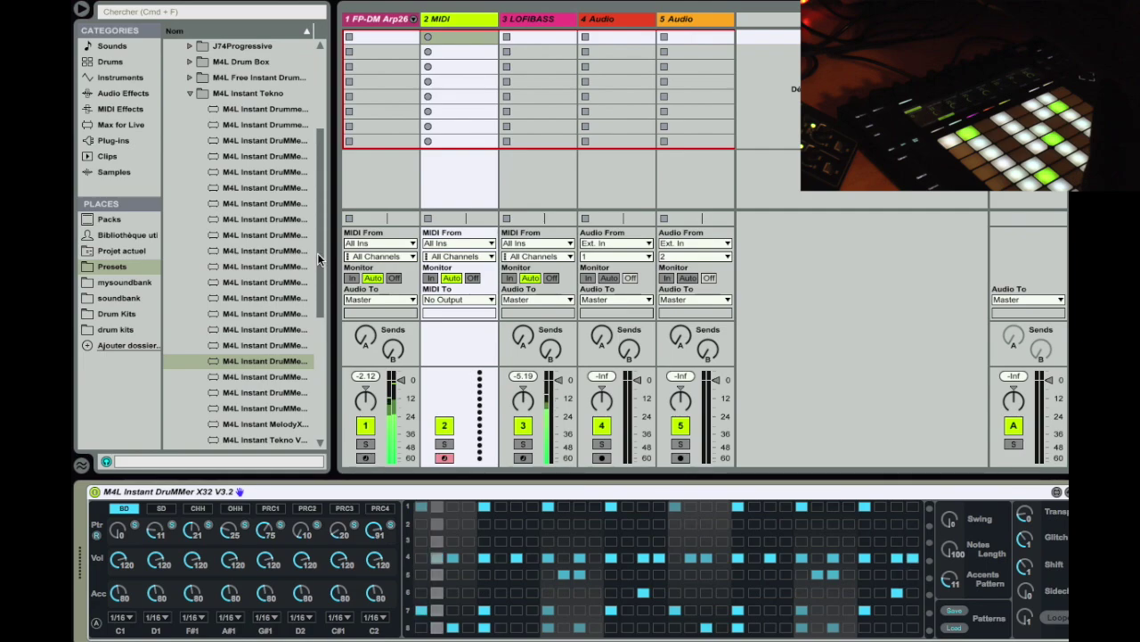
Try adding a Simpler after the drummer device on track 2 and open the mysoundbank folder
click(116, 78)
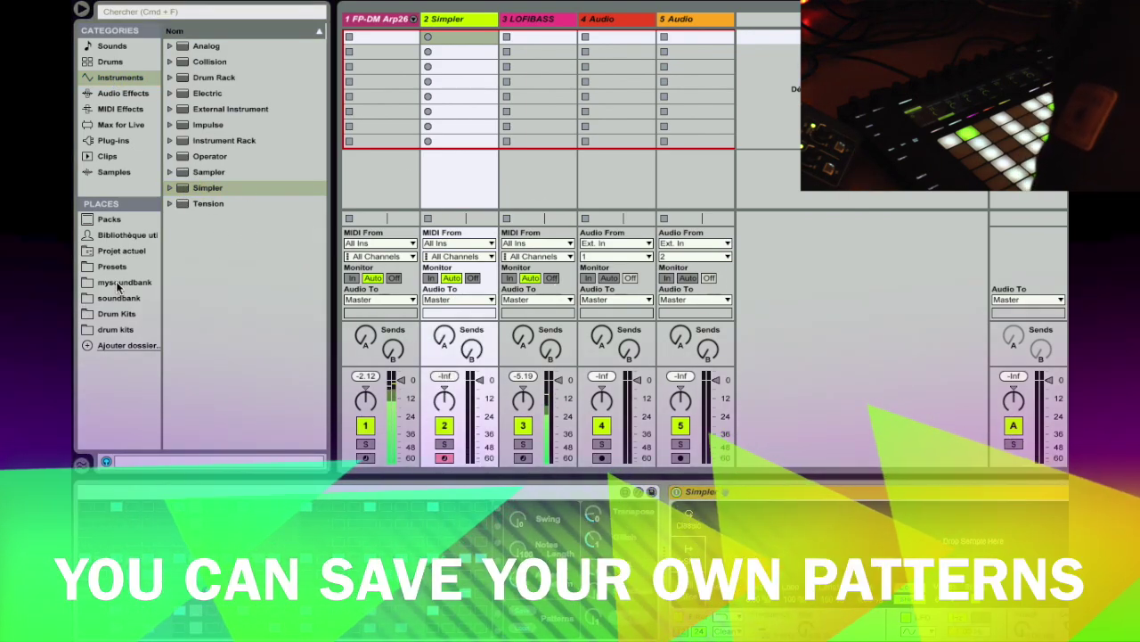
click(116, 283)
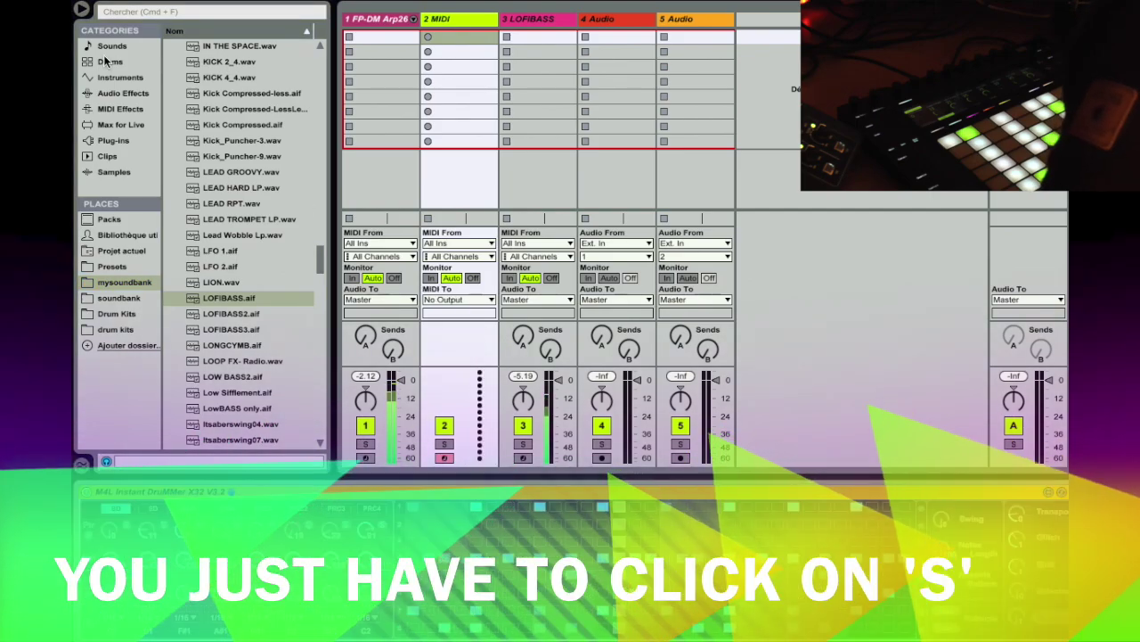
Add an empty Drum Rack after the drummer device on track 2
click(105, 61)
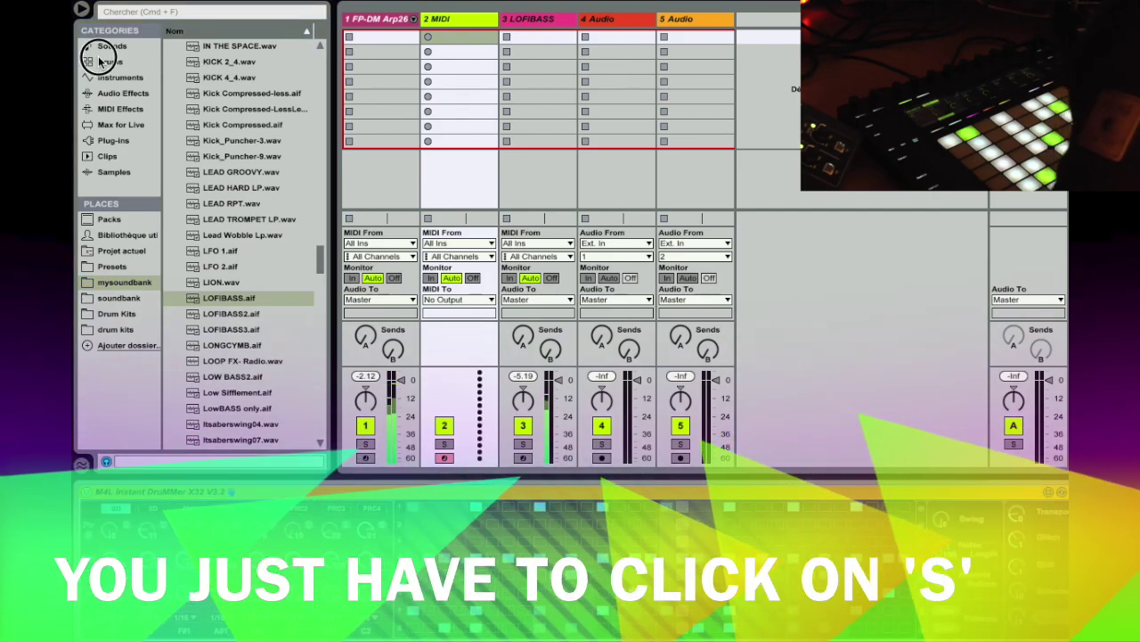
scroll(204, 55, down, 15)
scroll(204, 55, up, 15)
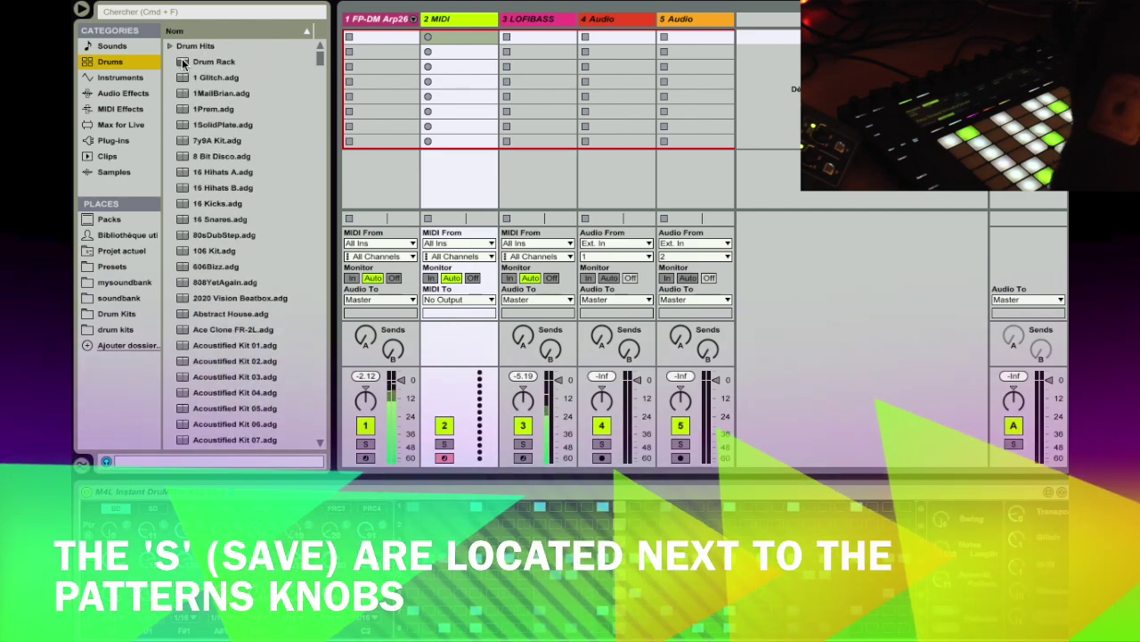
drag(183, 63, 746, 495)
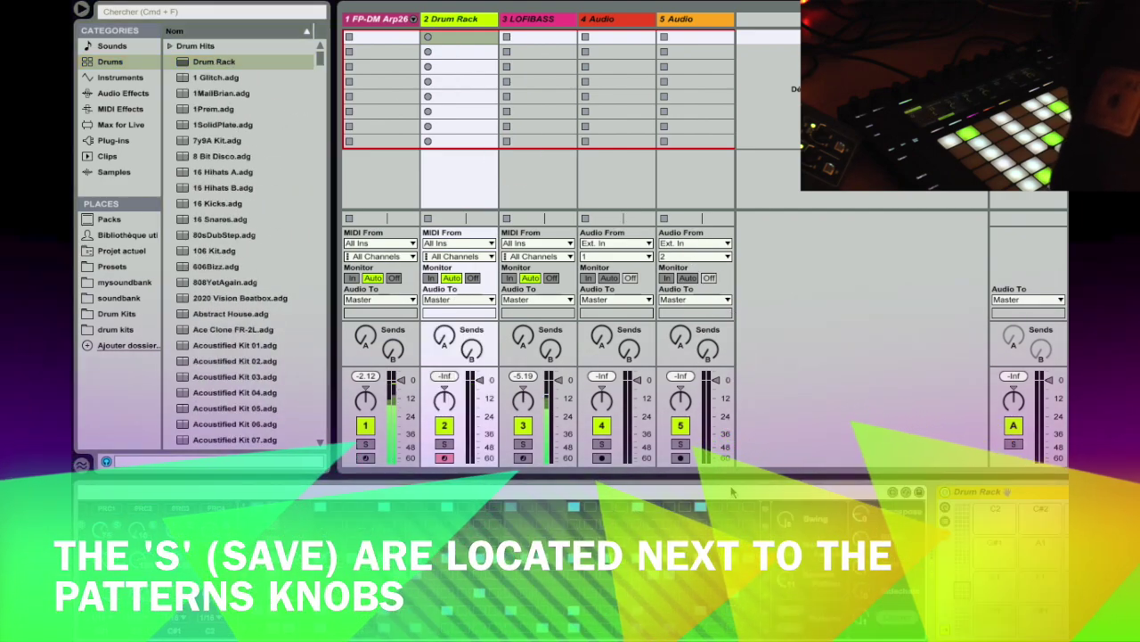
Try loading Kick Compressed.aif from mysoundbank onto a high-octave pad of the Drum Rack, and delete it from that pad
click(123, 281)
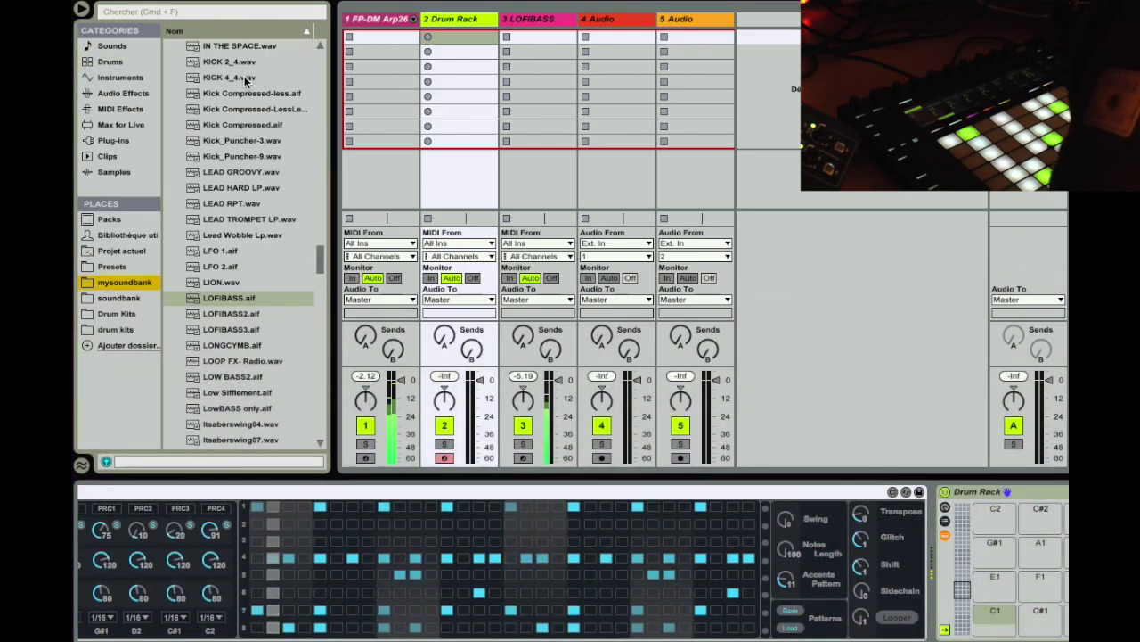
drag(236, 124, 1002, 624)
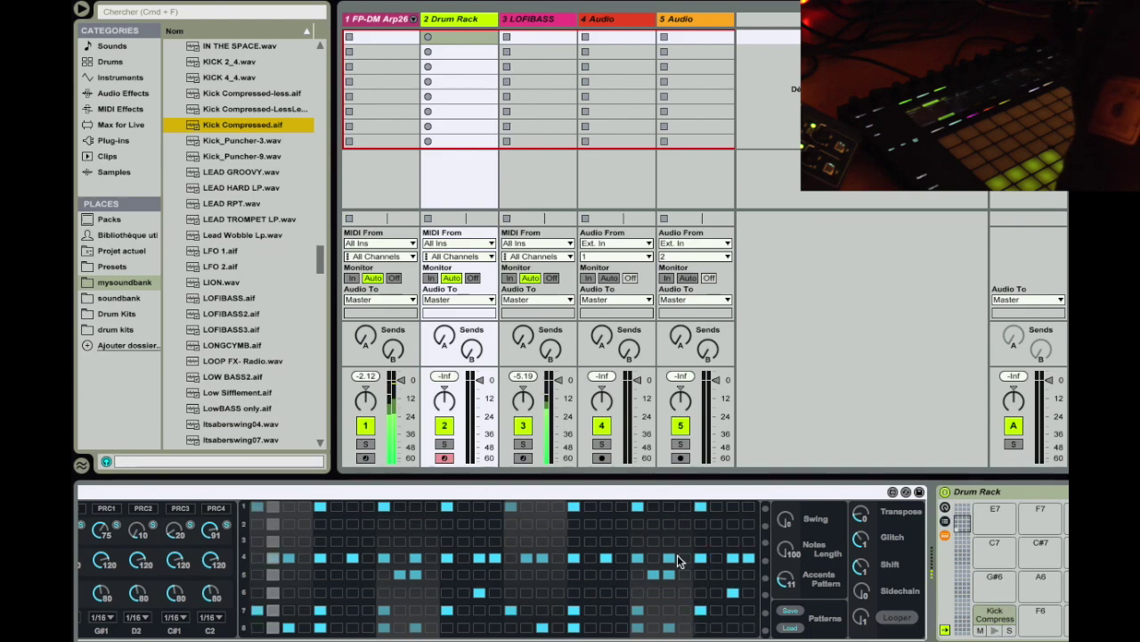
click(462, 550)
key(Right)
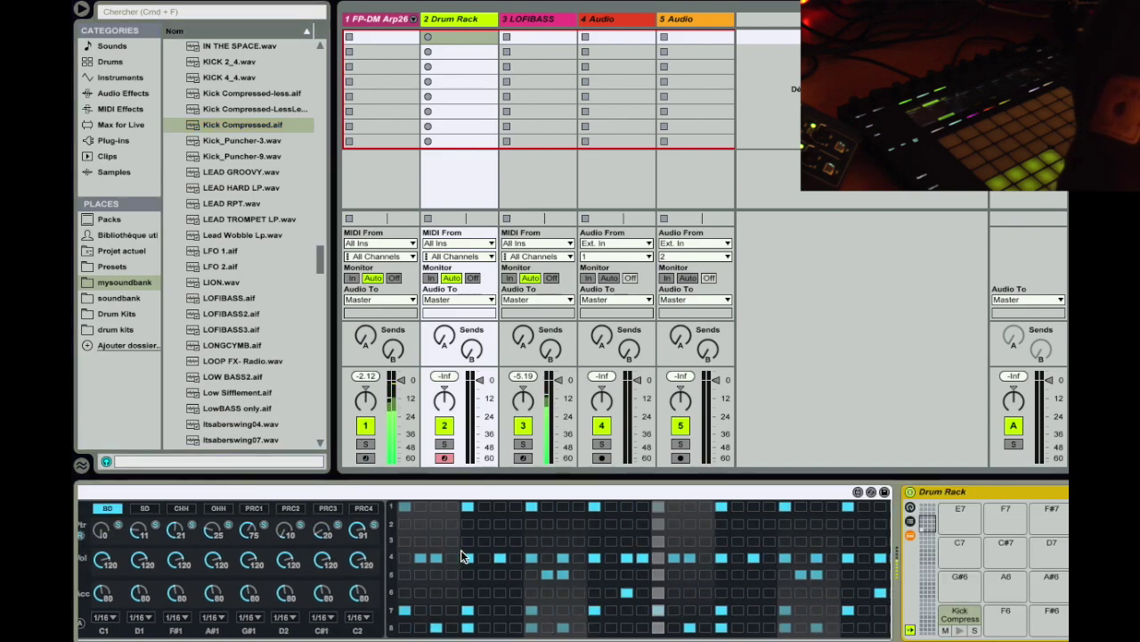
scroll(396, 613, left, 1)
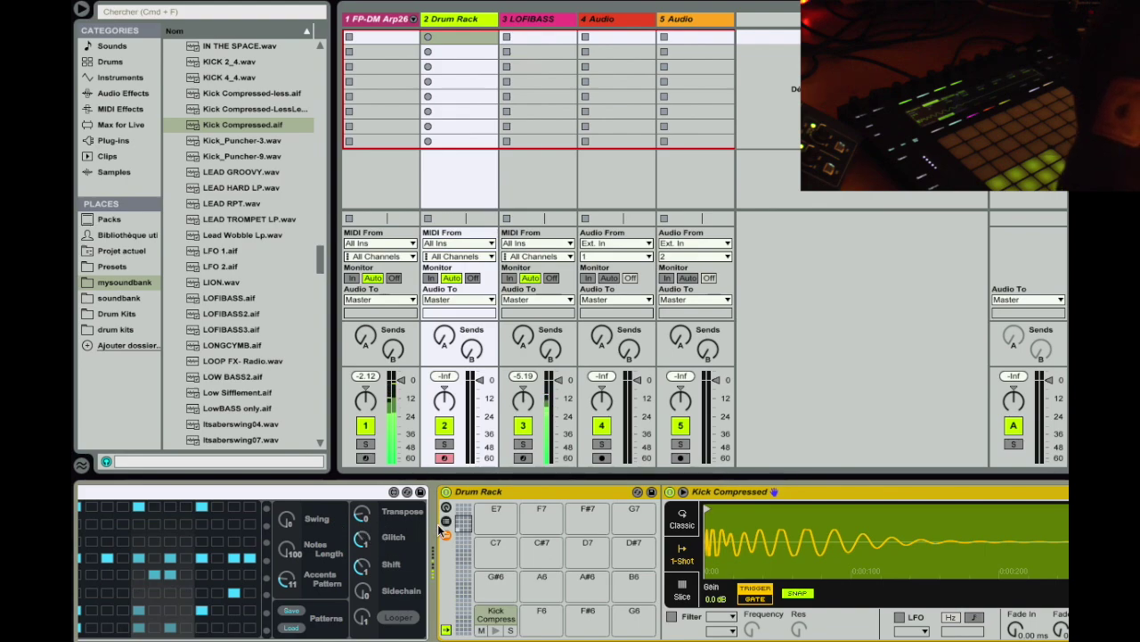
key(Delete)
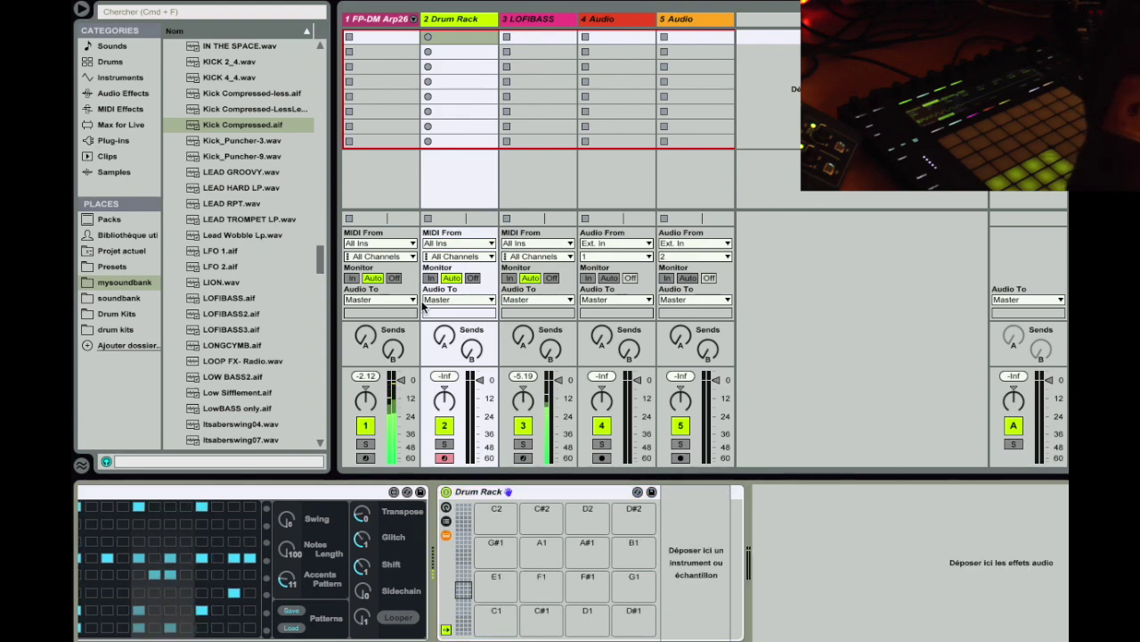
Load Kick Compressed.aif onto the C1 pad of the Drum Rack
drag(255, 129, 493, 622)
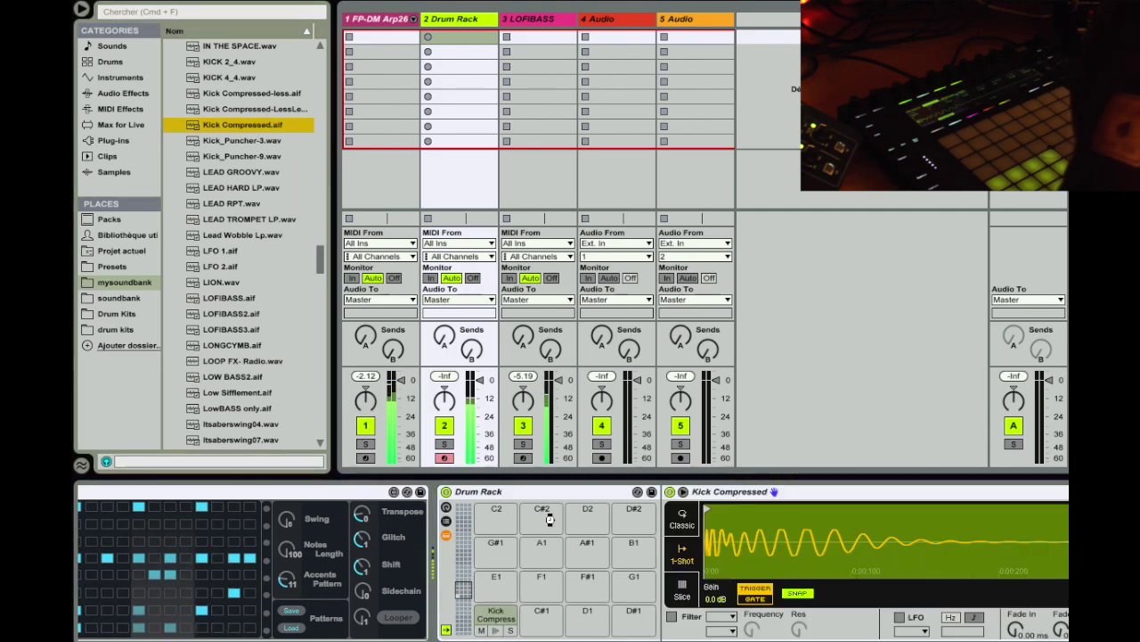
Collapse the Drum Rack device on track 2 and select track 1 to show its M4L Instant DruMMer
click(480, 391)
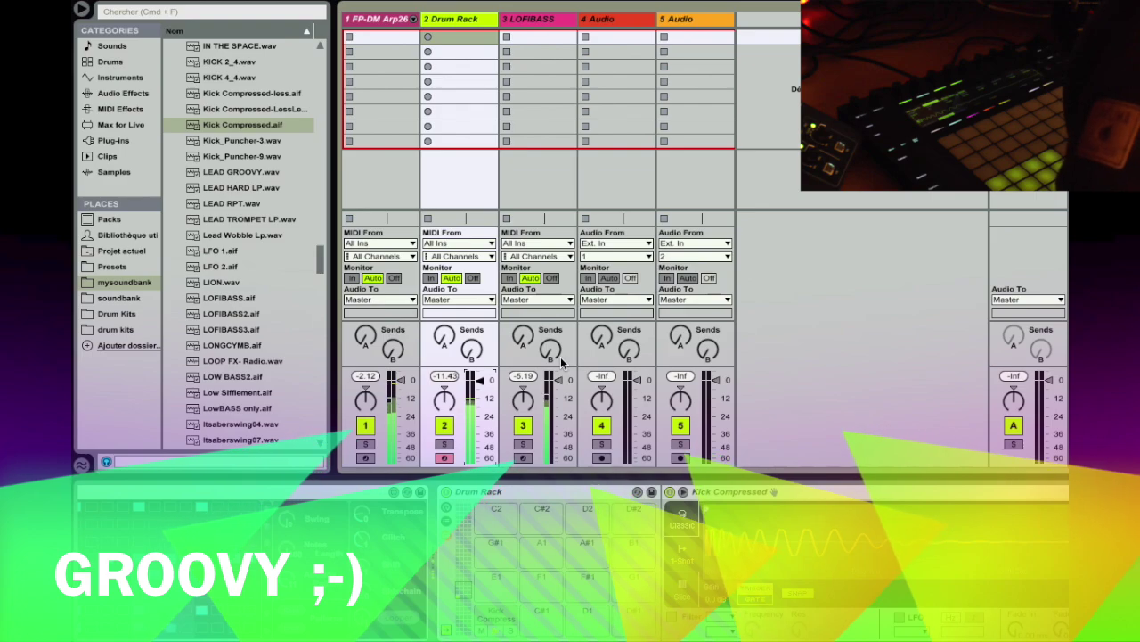
double_click(473, 495)
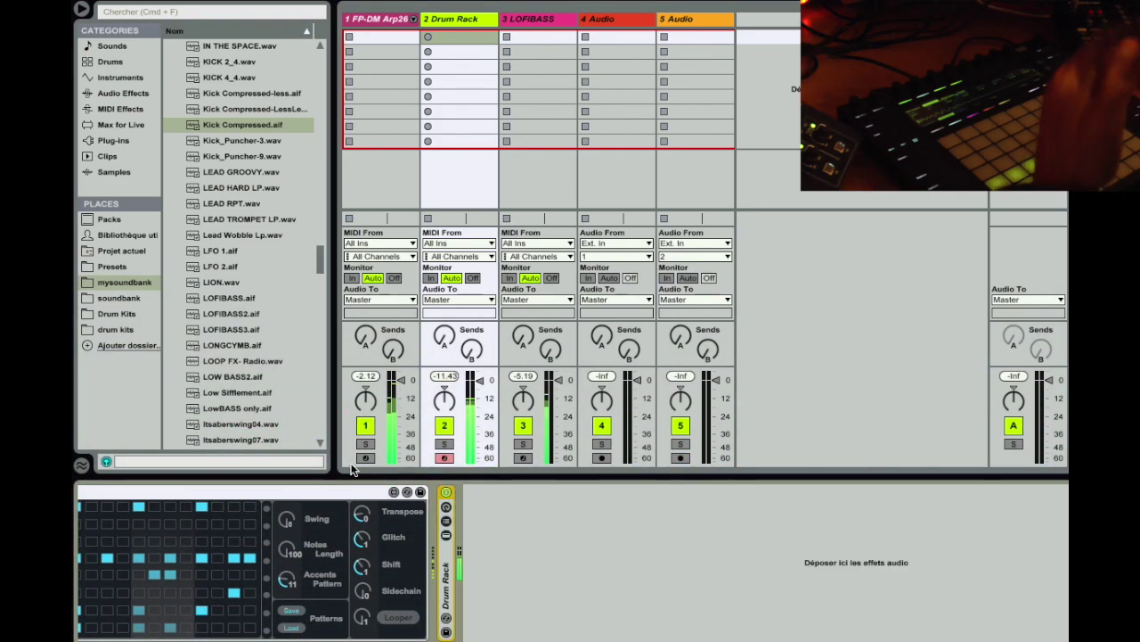
scroll(274, 553, left, 10)
click(375, 20)
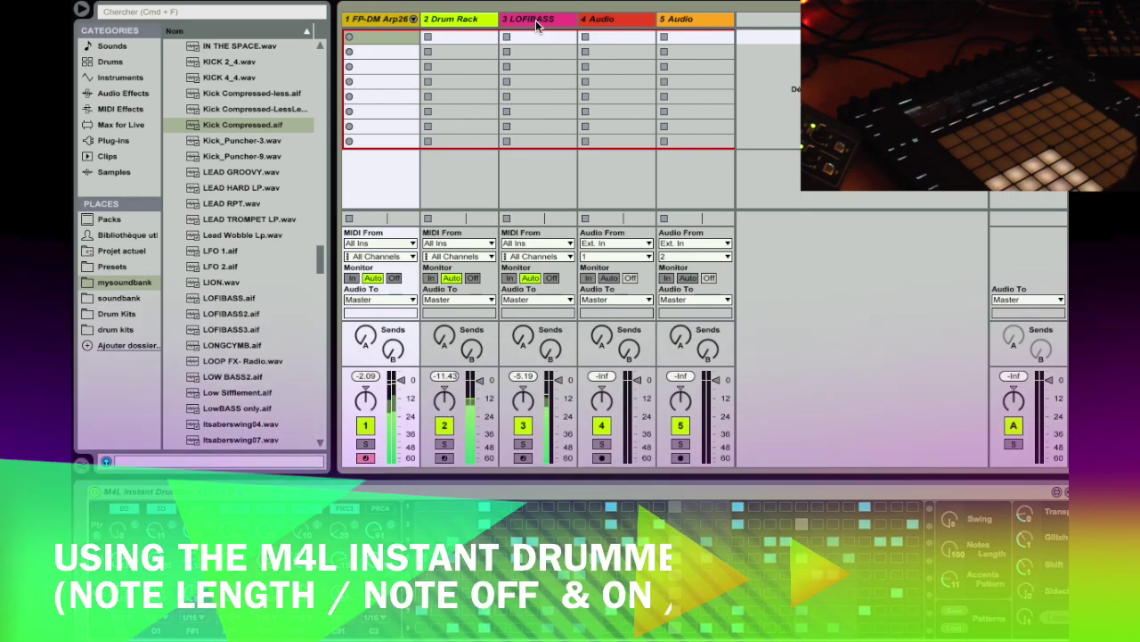
Duplicate the LOFIBASS track
click(537, 26)
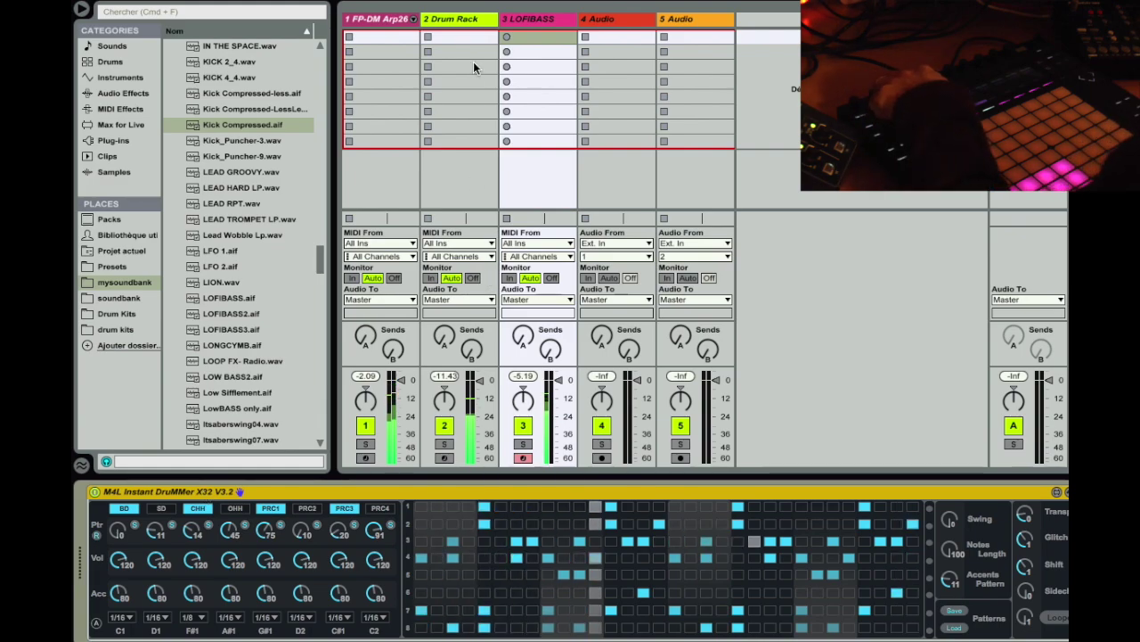
click(537, 21)
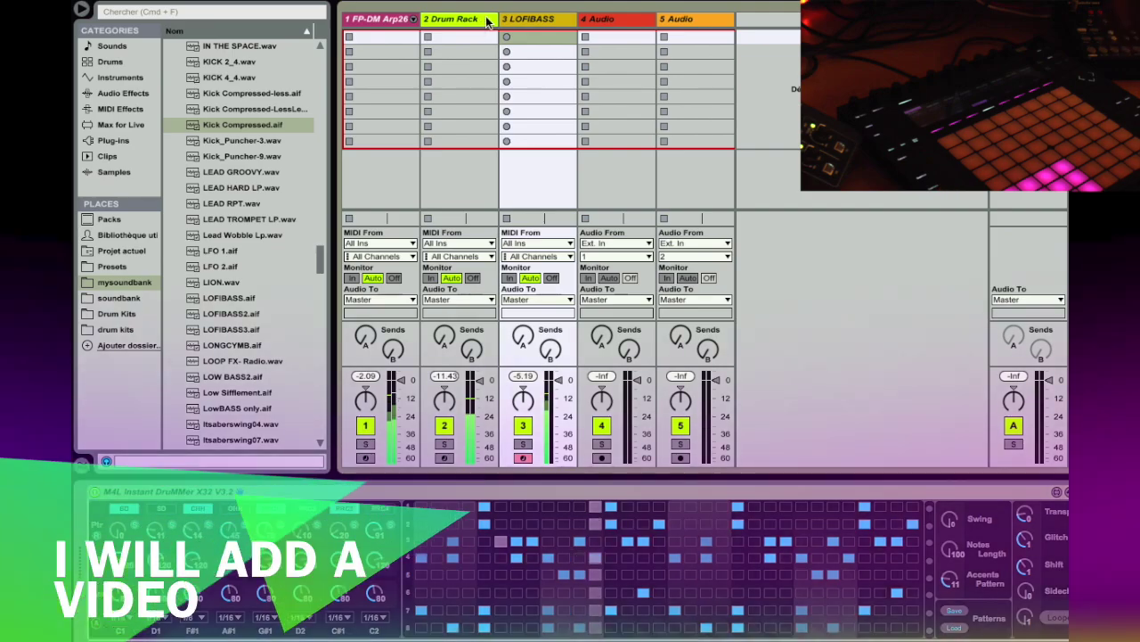
right_click(547, 19)
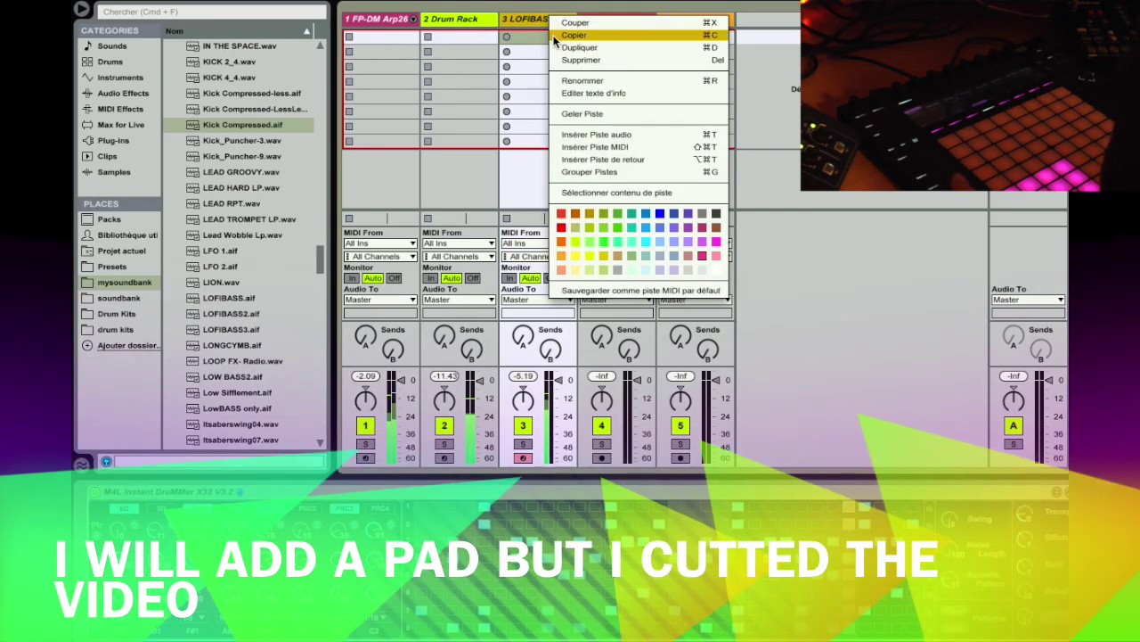
click(563, 52)
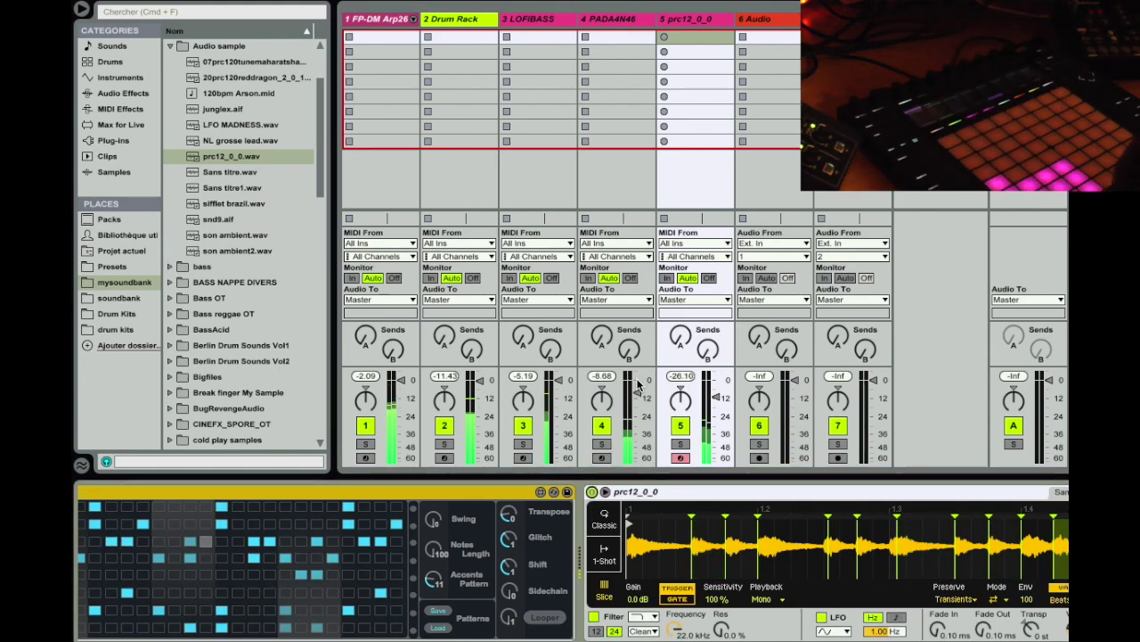
Raise the volume of the prc12_0_0 track slightly and duplicate the track
drag(716, 397, 716, 390)
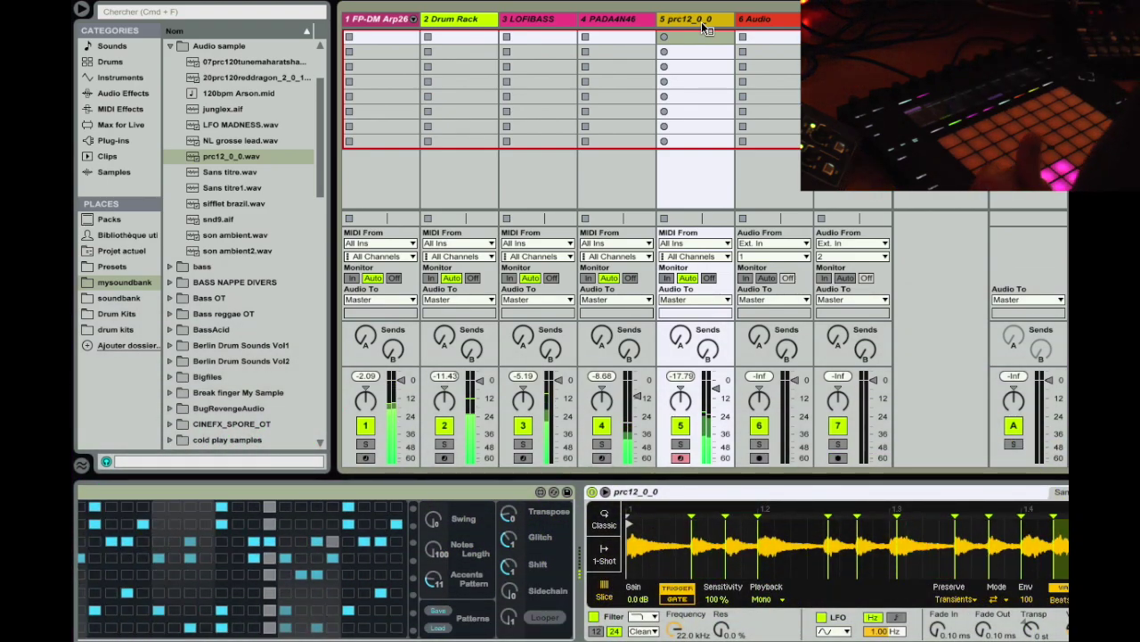
right_click(702, 27)
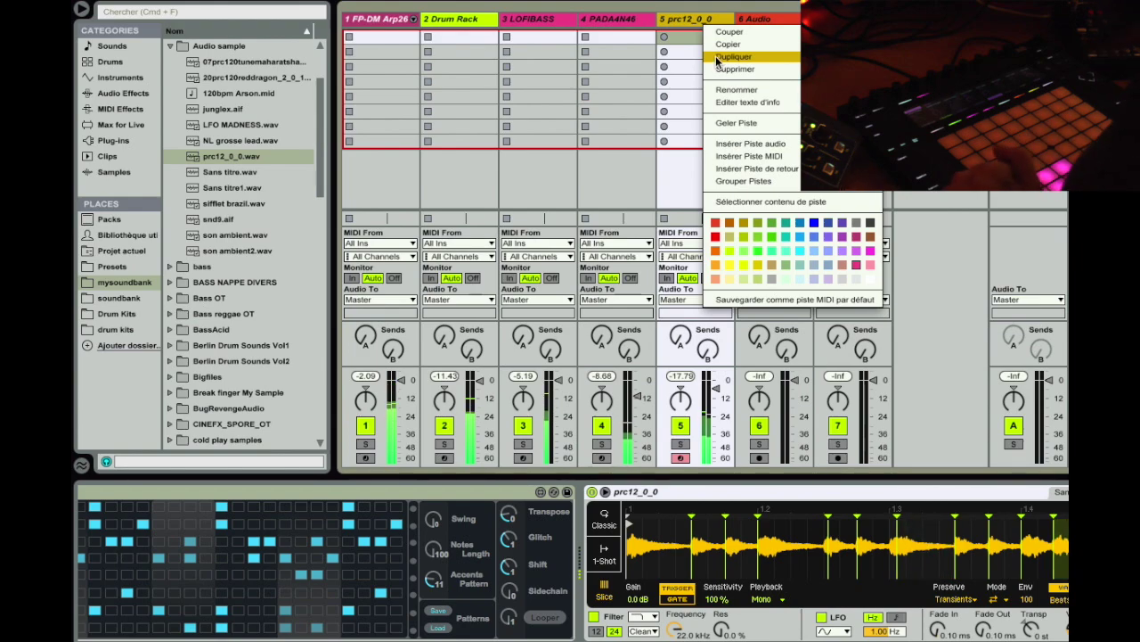
click(715, 57)
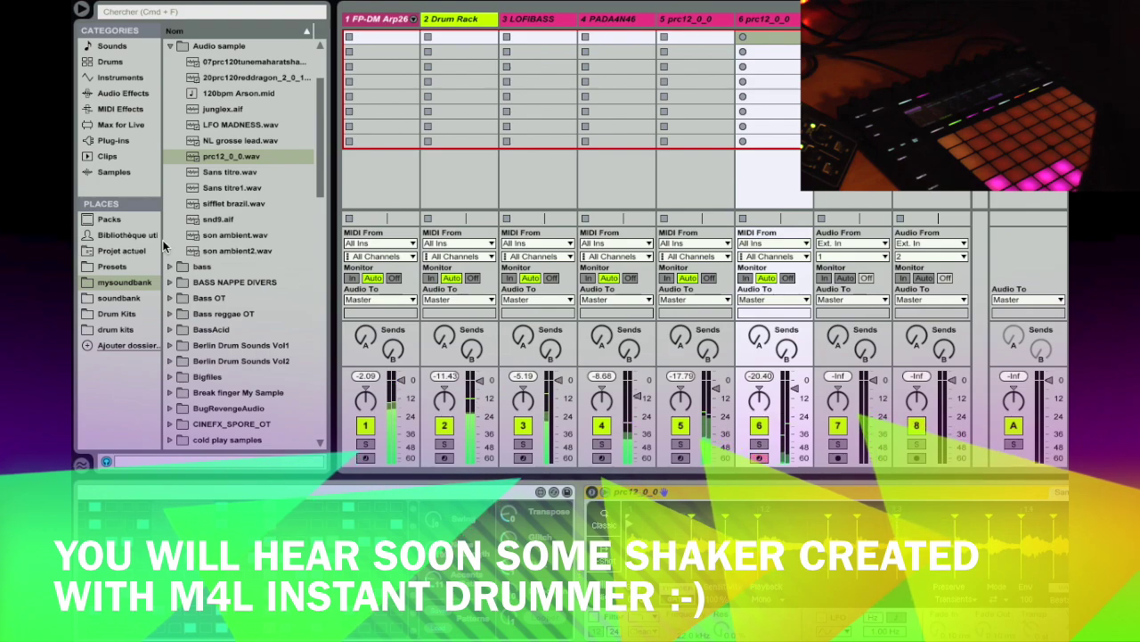
Preview Track No04.mp3 and Track No05.mp3 from the maloya folder in Bigfiles, and load Track No04.mp3 into the Simpler on track 6
scroll(191, 190, down, 10)
scroll(191, 189, up, 10)
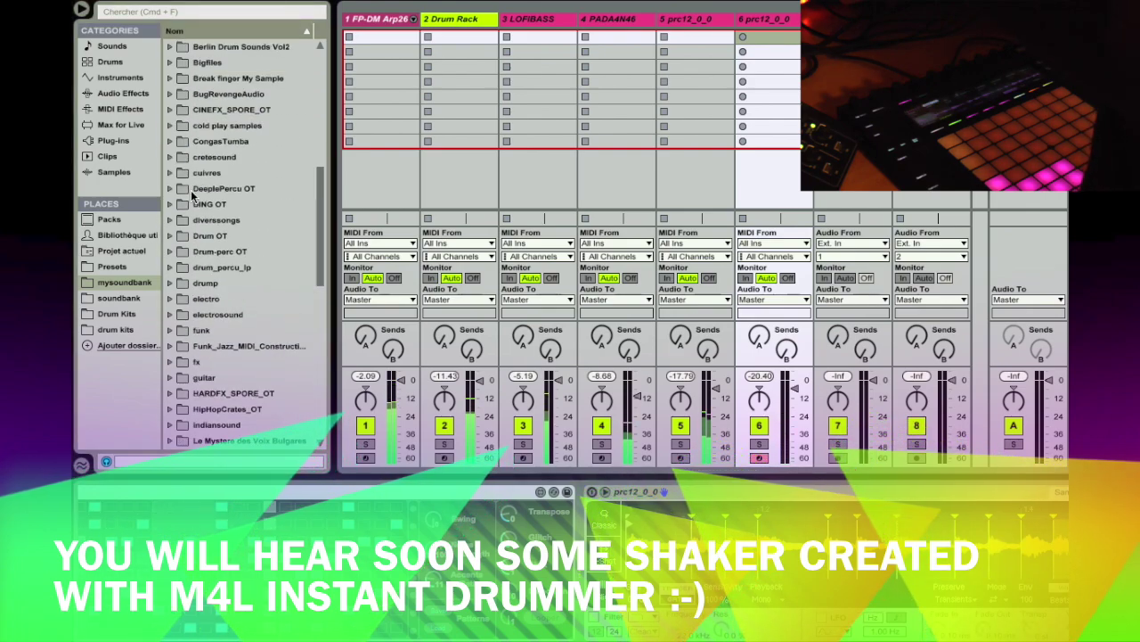
click(170, 63)
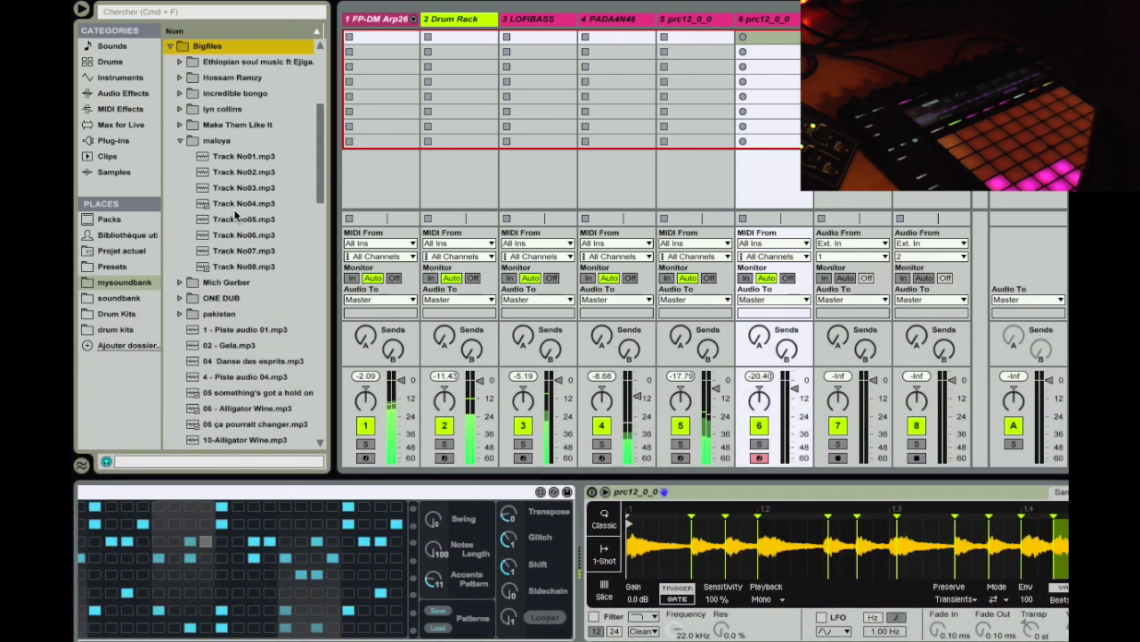
click(238, 206)
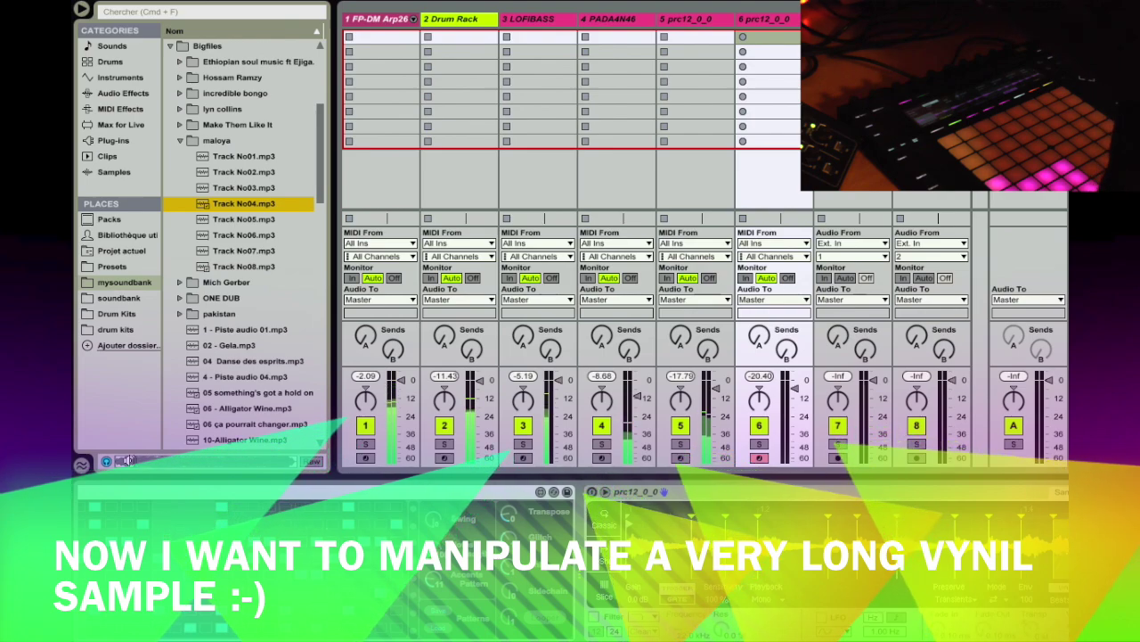
click(221, 220)
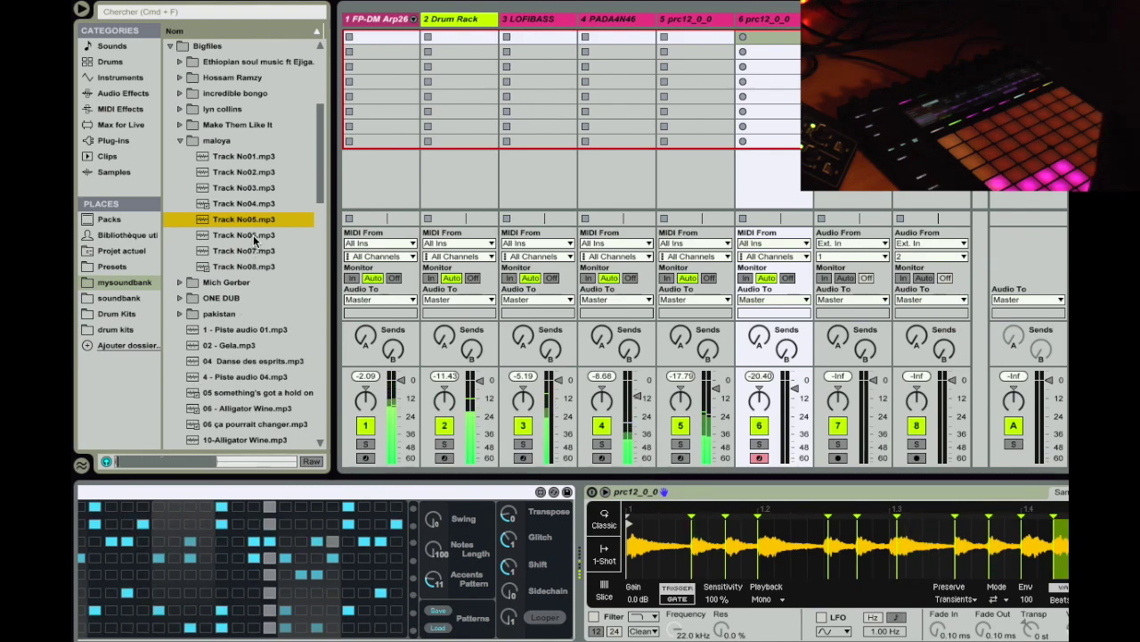
click(202, 206)
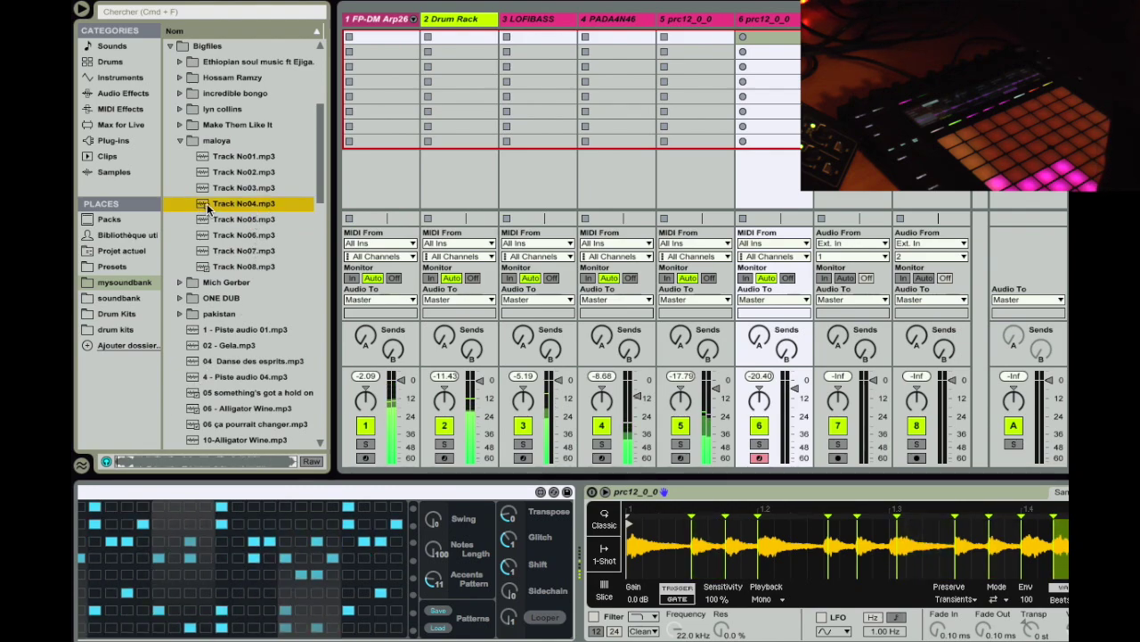
drag(228, 207, 644, 532)
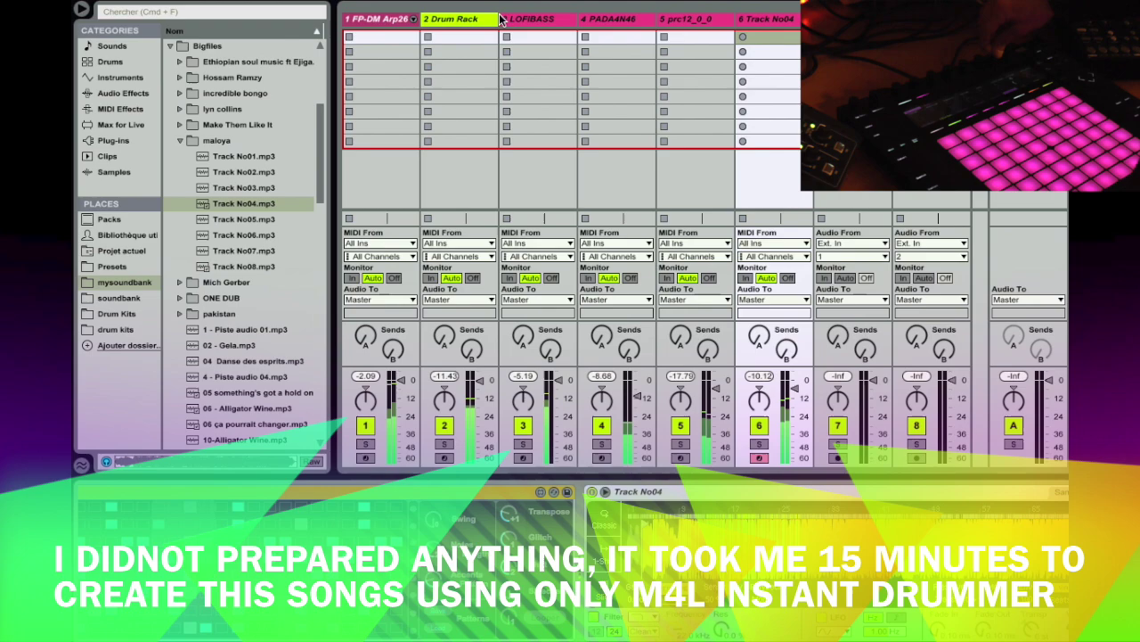
Select the M4L Instant DruMMer X32 V3.2 device on the Drum Rack track
click(489, 18)
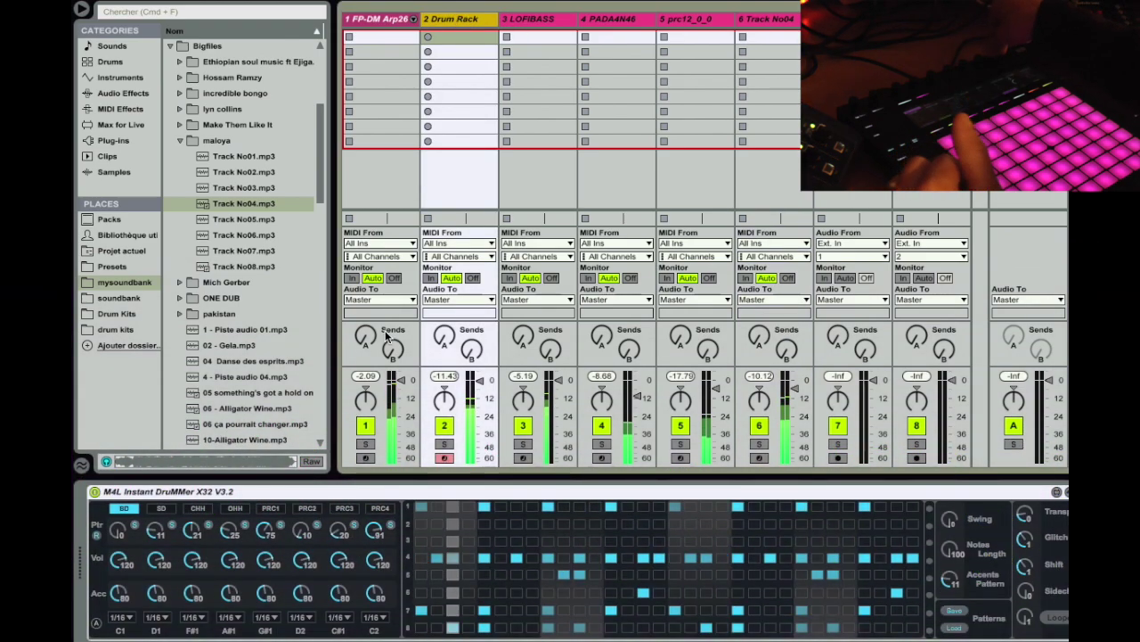
click(203, 496)
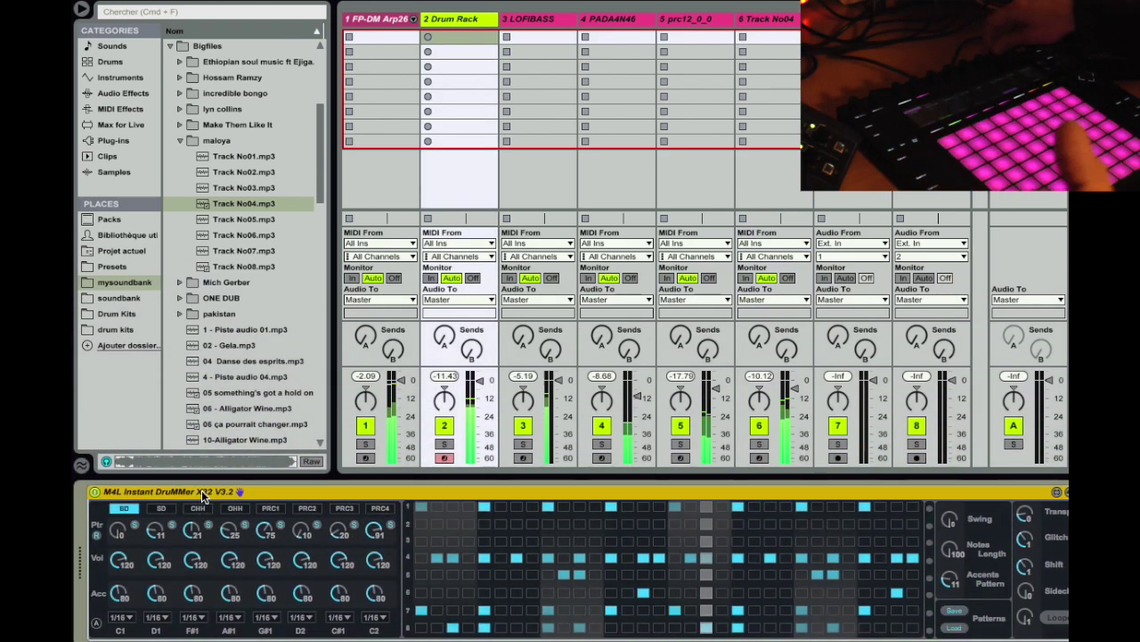